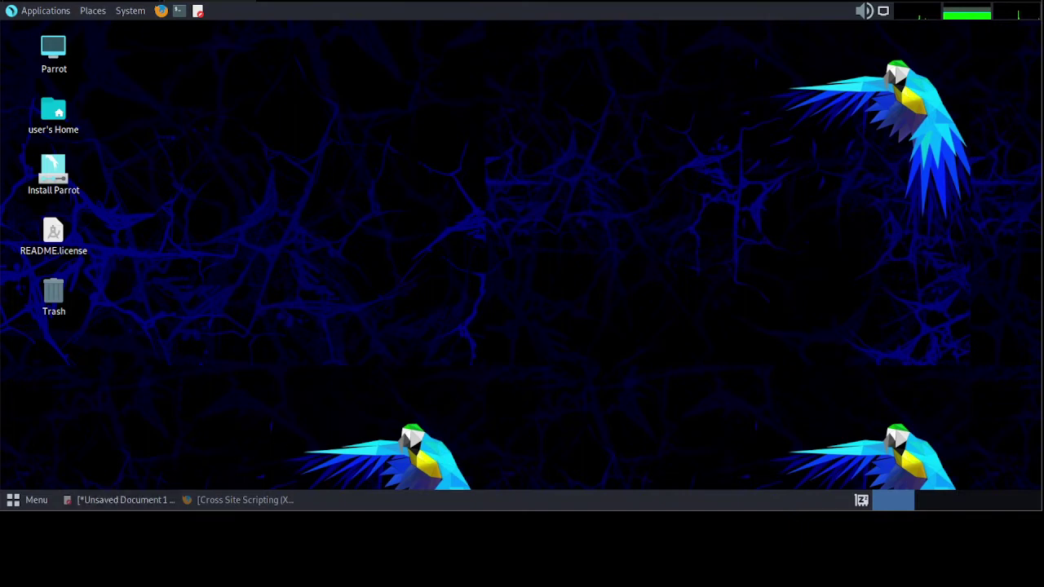
- Restore the minimized Firefox window showing the OWASP Cross Site Scripting article
left_click(214, 500)
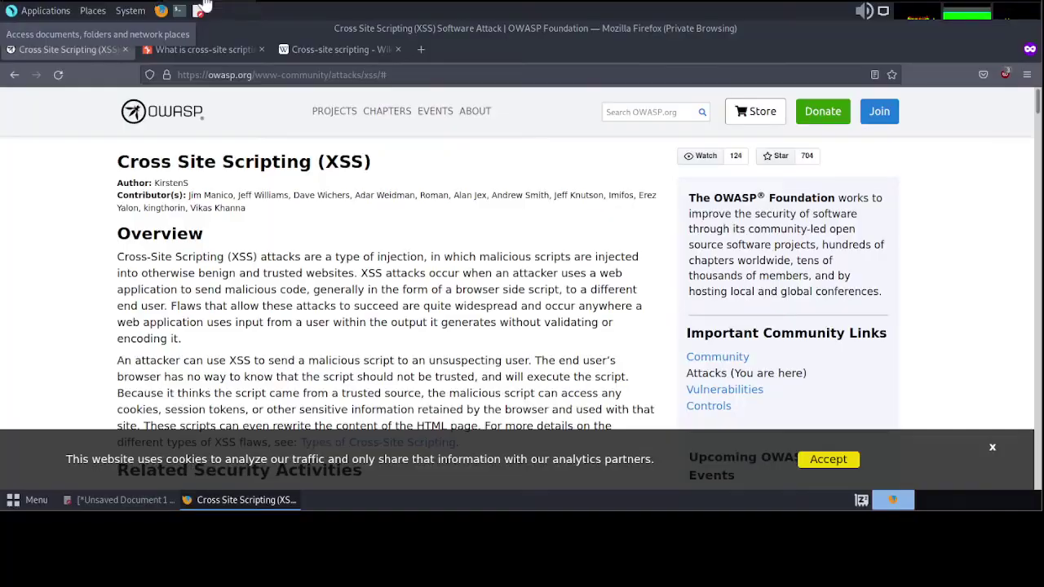
- Open a new private browsing tab beside the OWASP XSS article
left_click(421, 51)
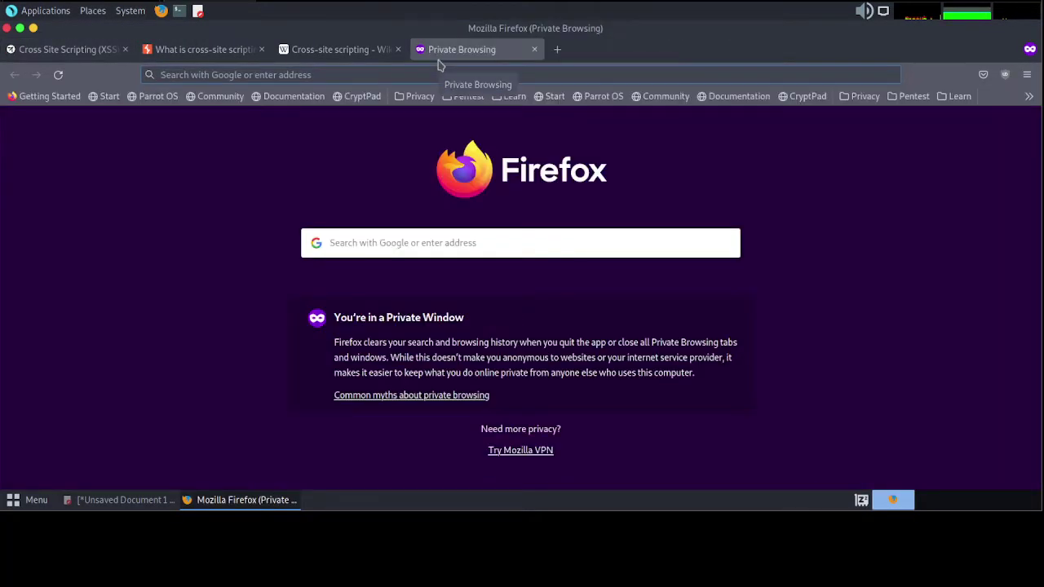
- Load 192.168.126.128 and open the DVWA application from the host's links
type("192.168.126.128/")
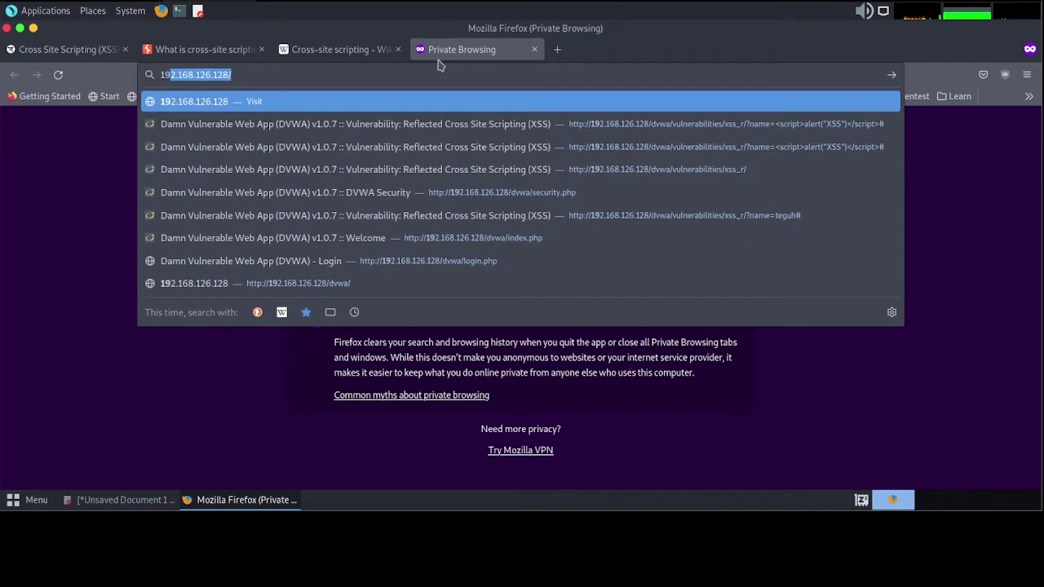
key("Right")
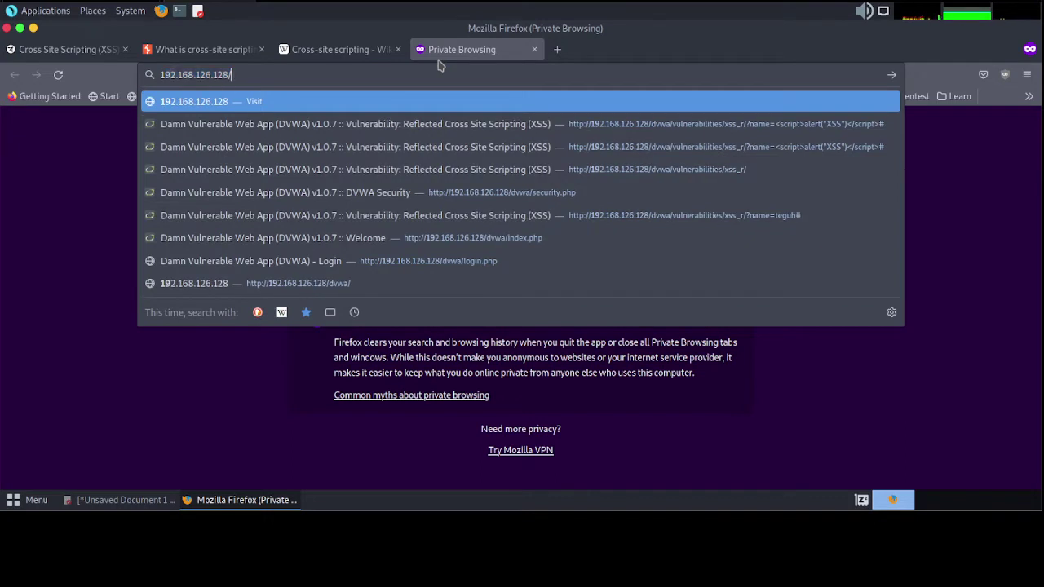
key("Return")
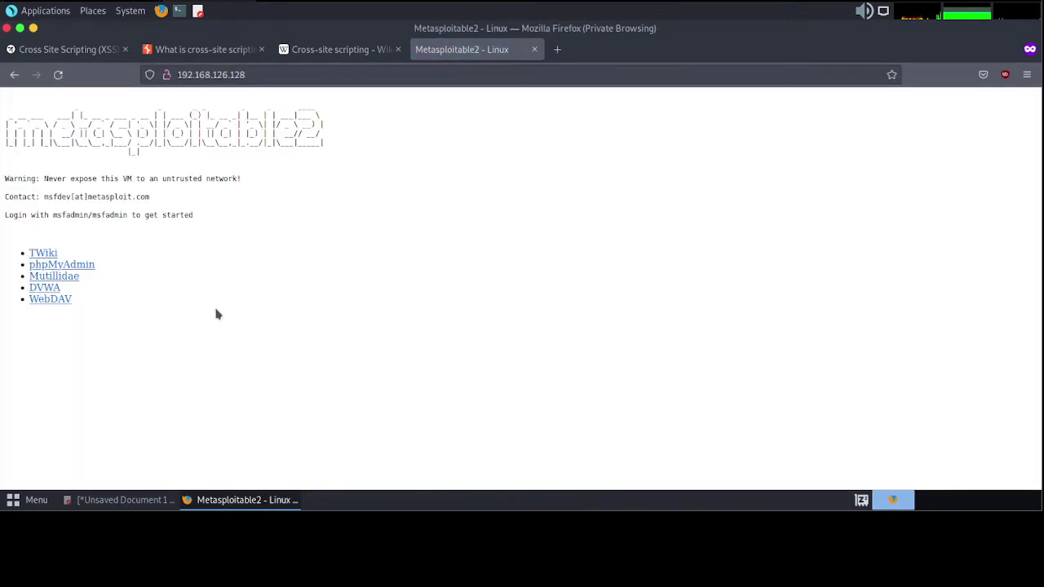
left_click(48, 291)
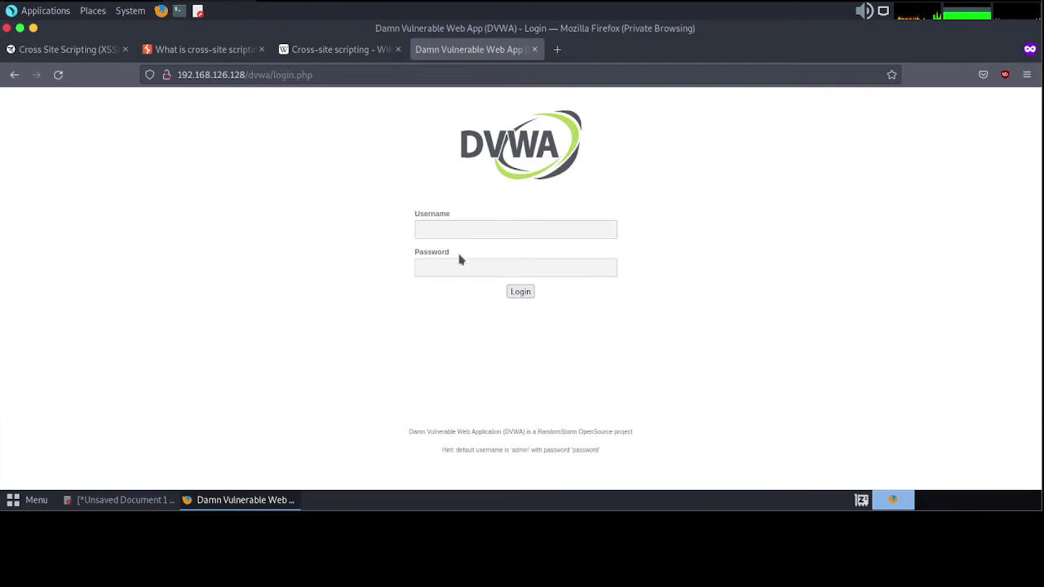
- Enter the admin username and a password and submit the login, which fails
left_click(460, 235)
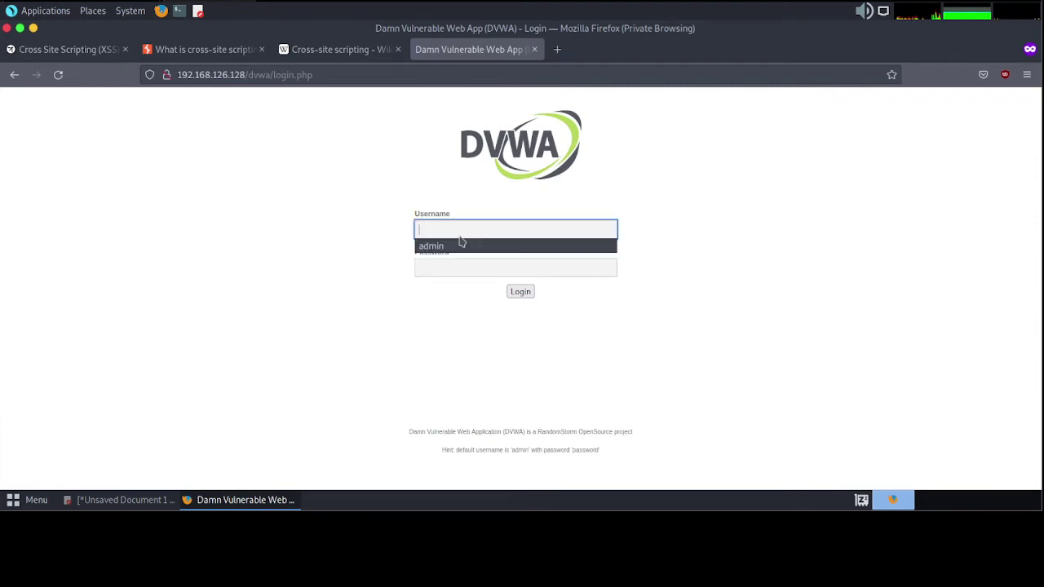
type("admin")
key("Tab")
type("p")
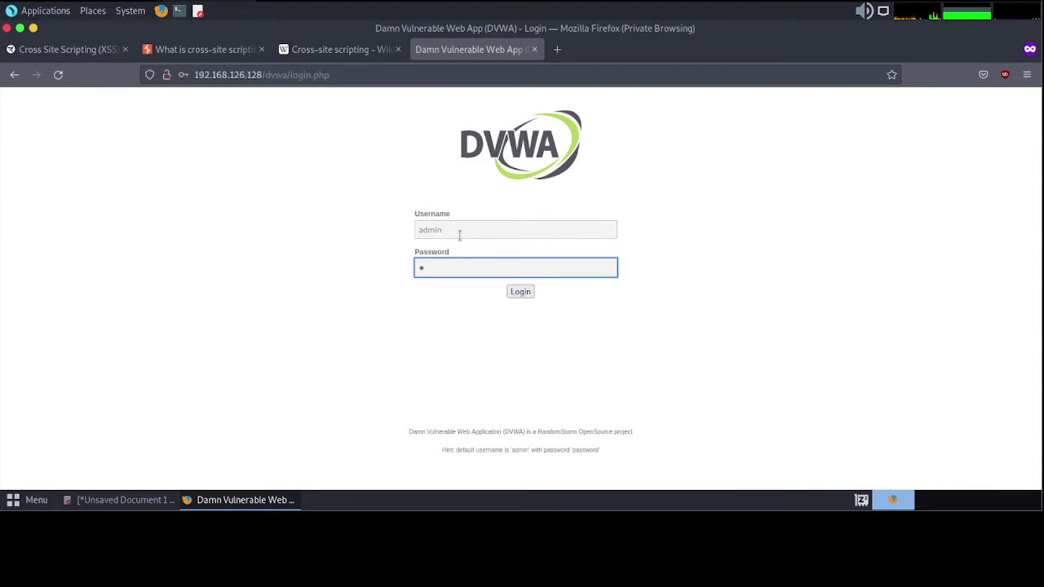
type("wo")
key("Return")
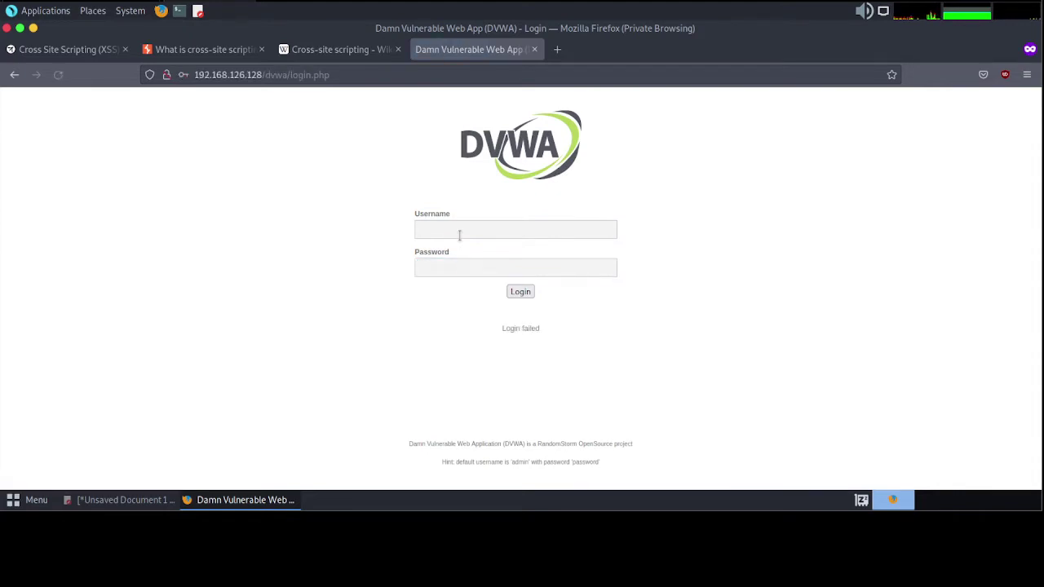
- Re-enter the admin username and retype the password, correcting typos
left_click(454, 225)
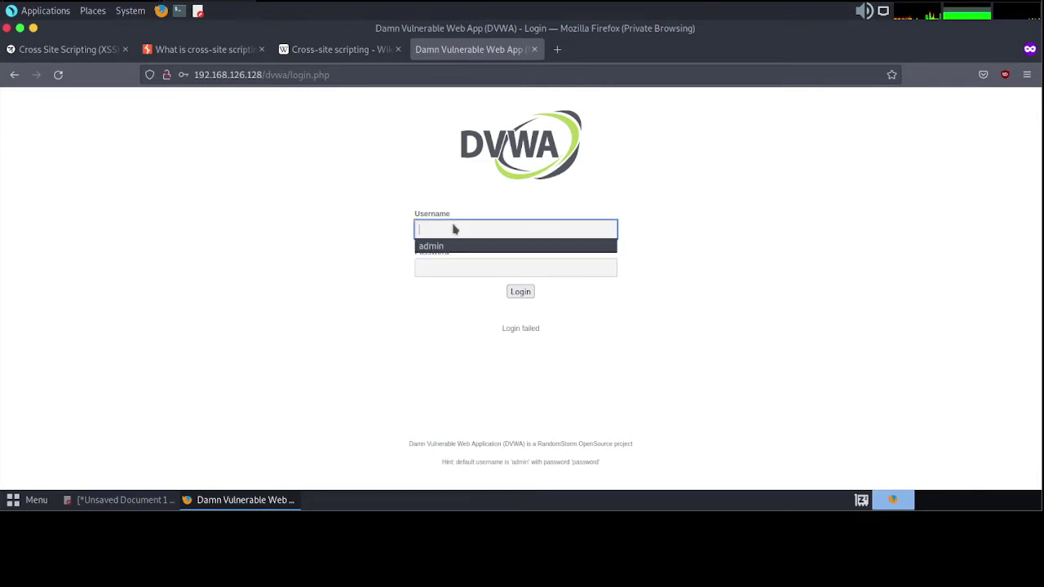
left_click(456, 240)
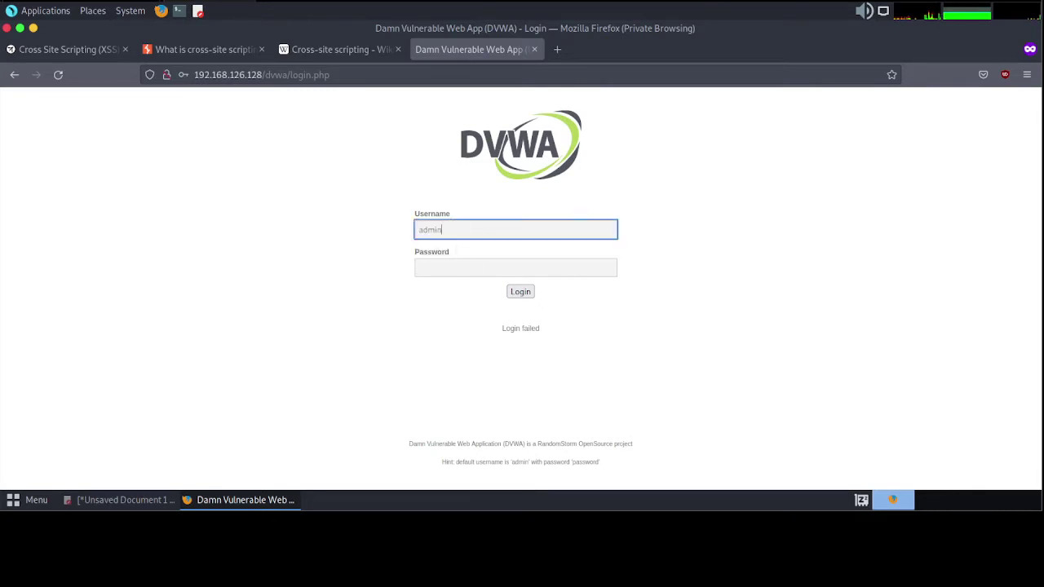
left_click(471, 259)
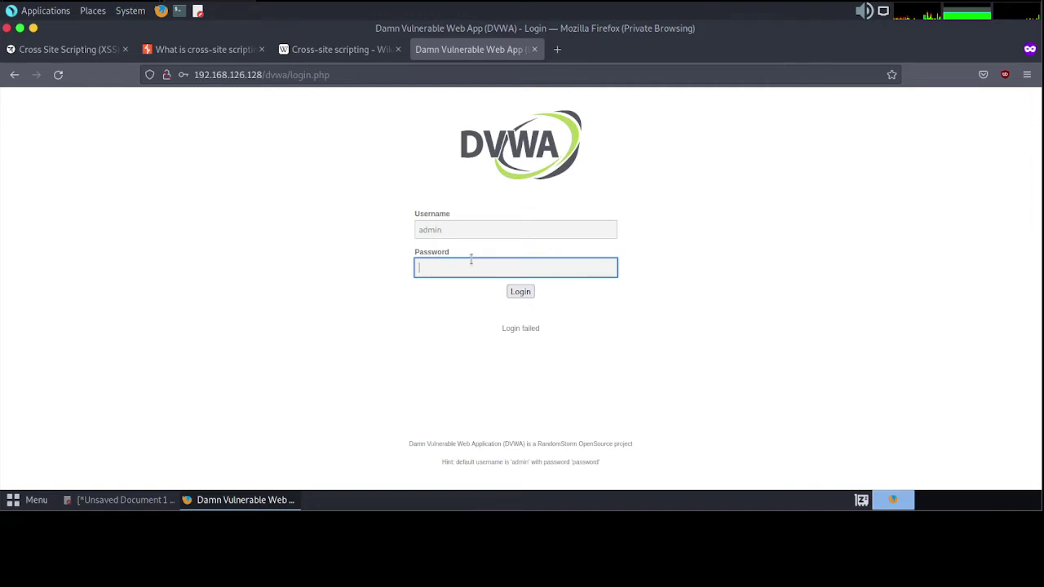
type("pass")
key("BackSpace")
key("BackSpace")
type("pass")
key("BackSpace")
key("BackSpace")
key("BackSpace")
type("pa")
type("ssd")
- Log in, set DVWA Security to low, and open the XSS (Reflected) exercise
left_click(521, 292)
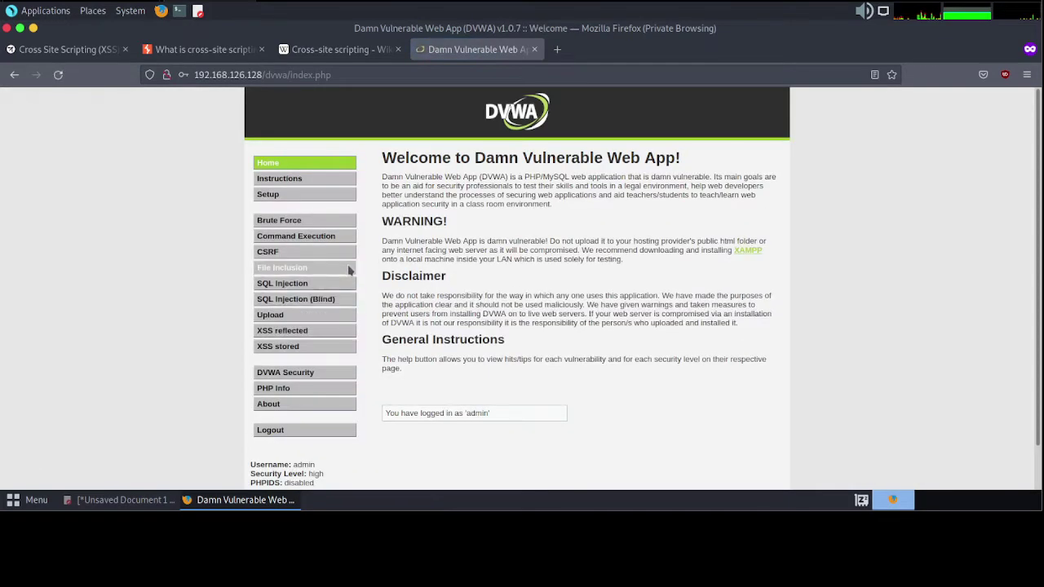
left_click(309, 373)
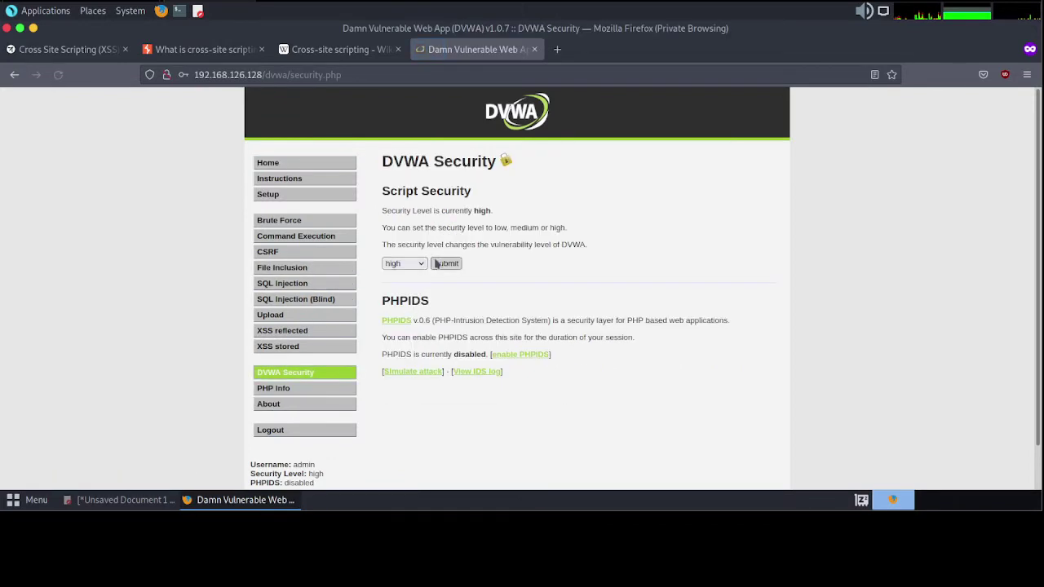
left_click(424, 265)
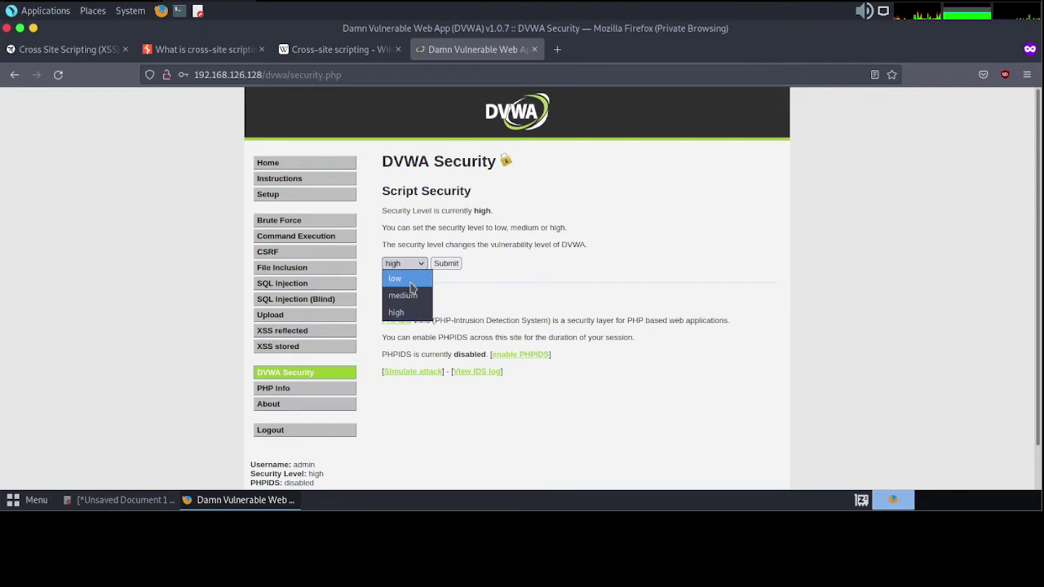
left_click(400, 279)
left_click(446, 263)
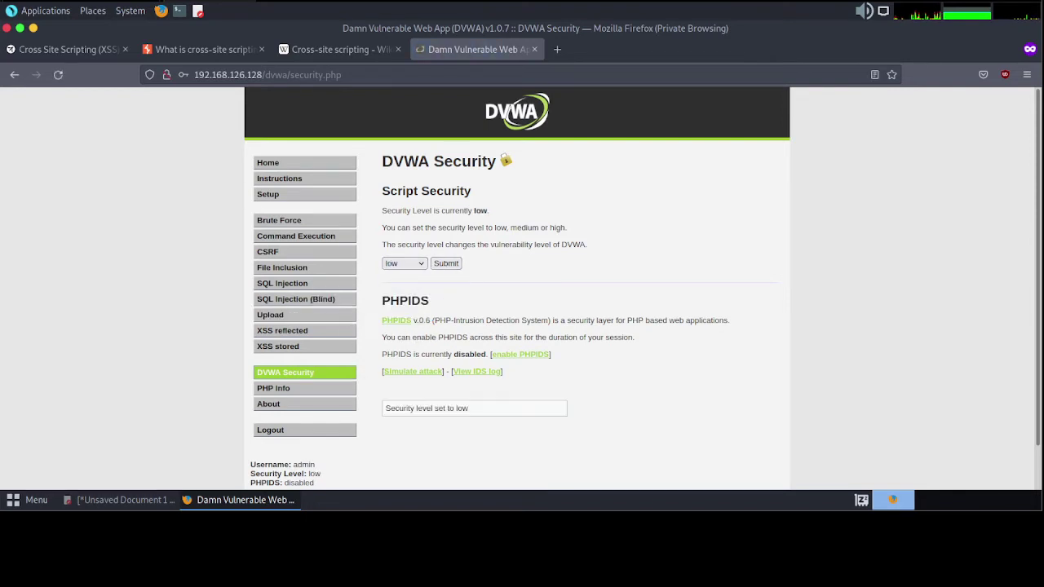
left_click(317, 335)
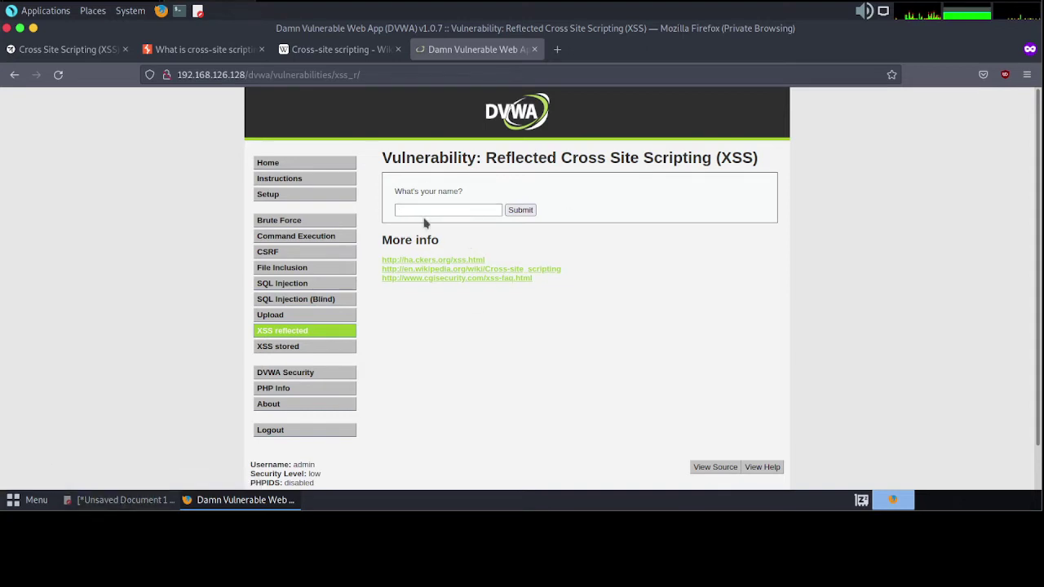
- Submit a sample name in the form and check the echoed Hello greeting
left_click(446, 209)
type("teguh")
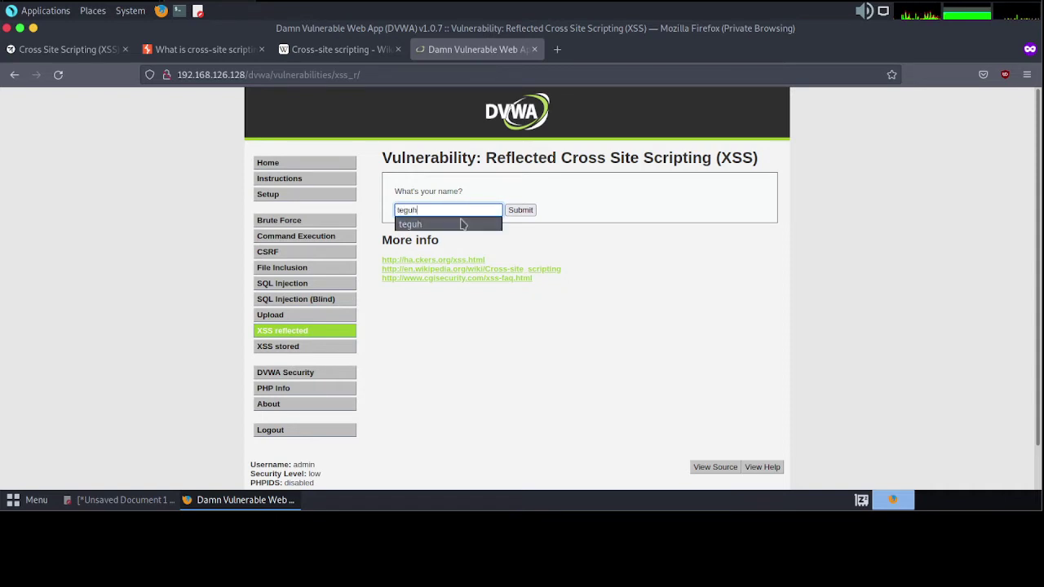
left_click(462, 225)
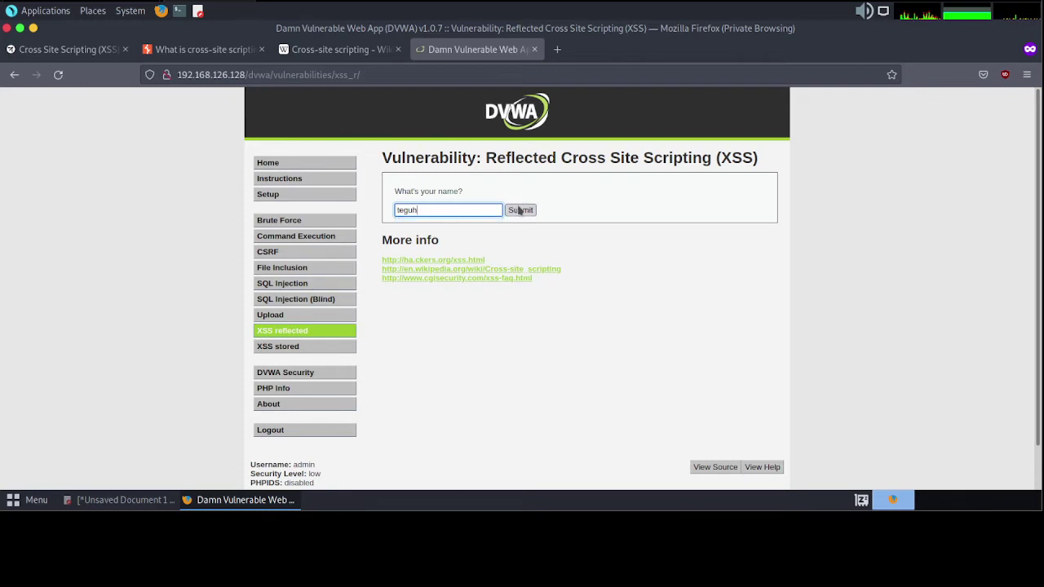
left_click(519, 211)
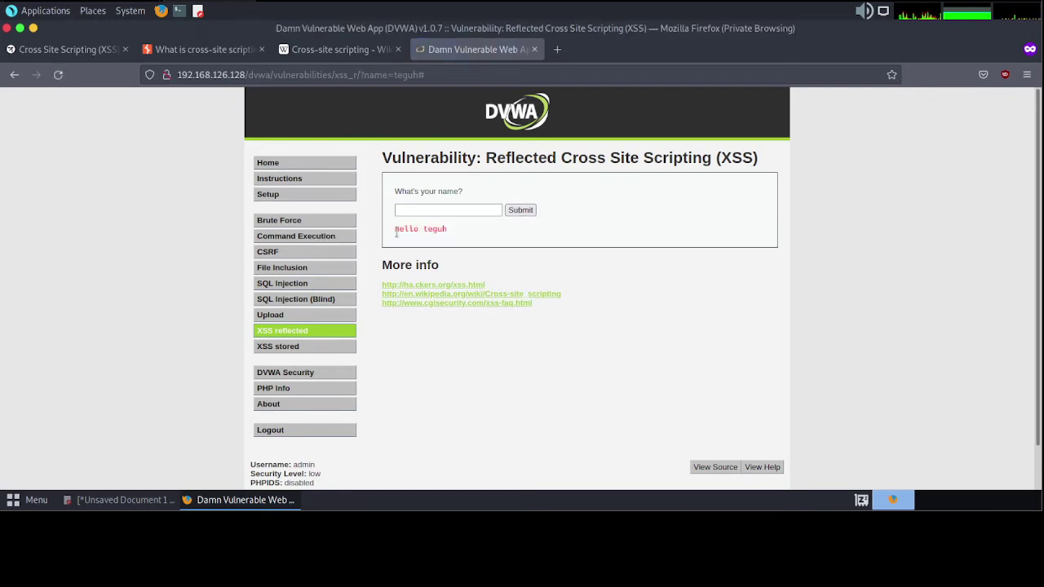
left_click_drag(395, 231, 453, 232)
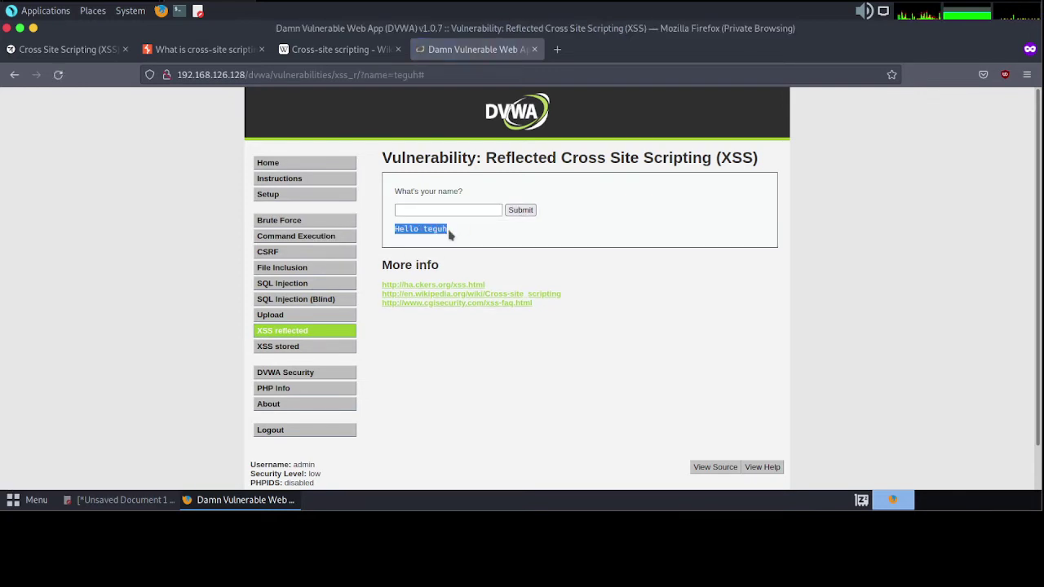
left_click(471, 237)
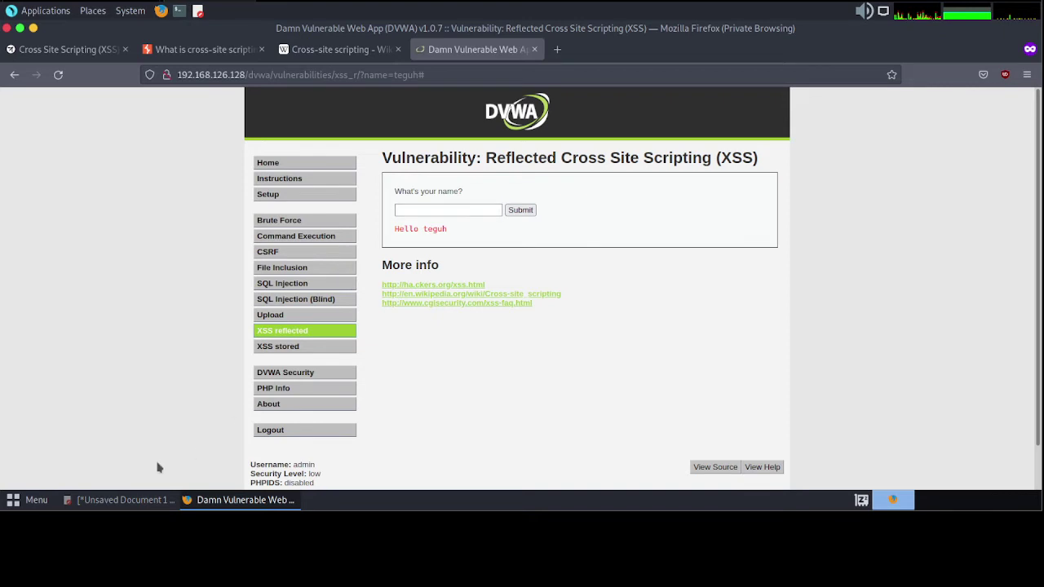
- Type empty <script></script> tags in the unsaved Pluma document
left_click(118, 500)
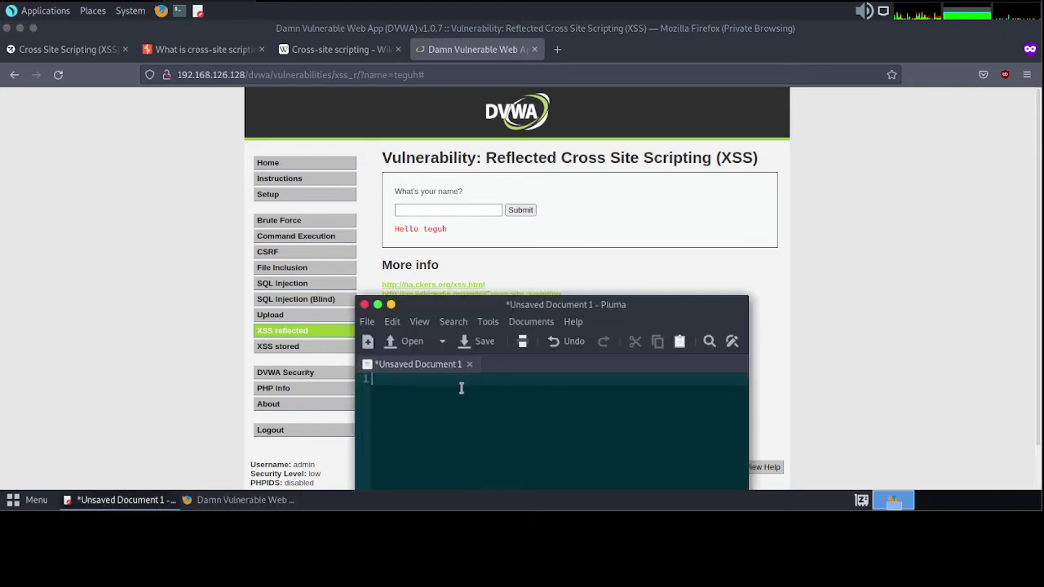
type("<")
type(">")
type("<>")
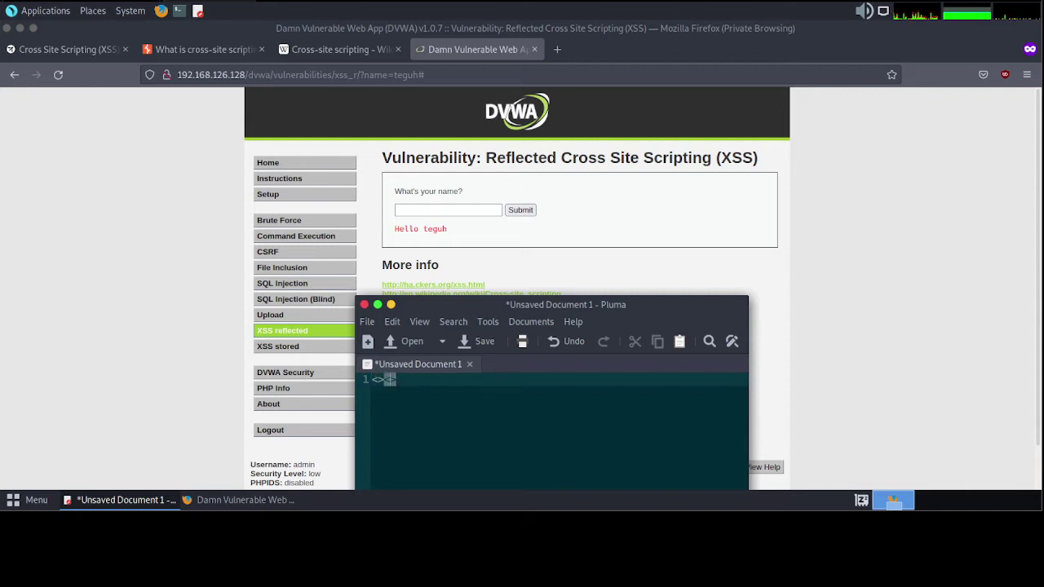
type("/")
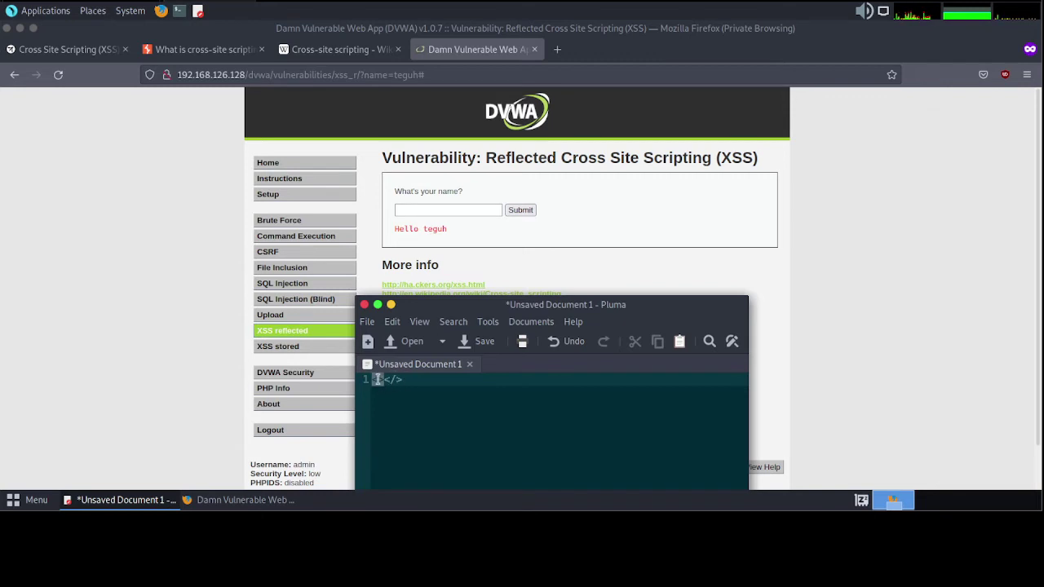
left_click(399, 379)
type("scr")
type("ipt")
left_click(420, 379)
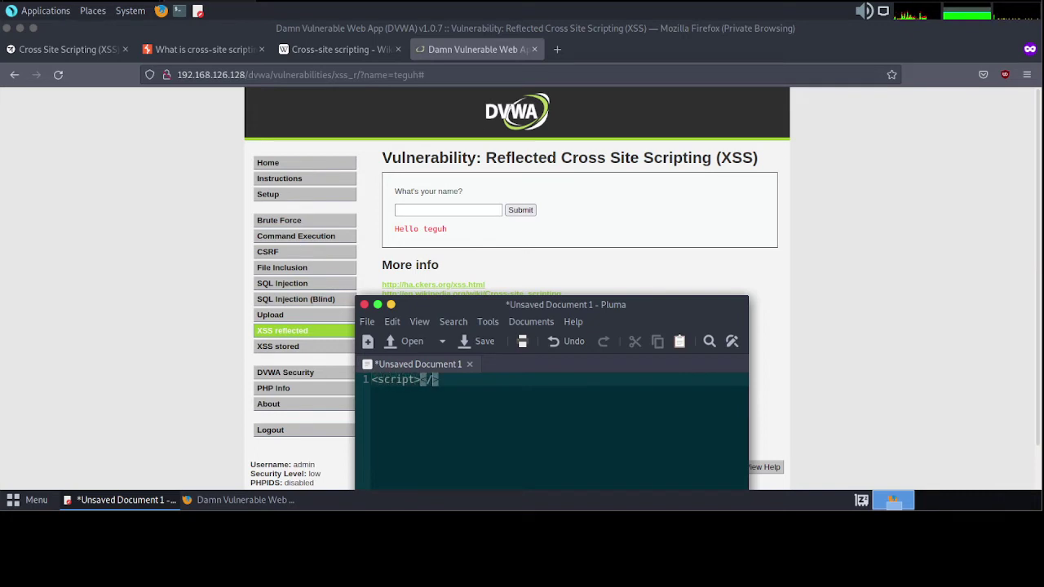
type("script")
- Add alert("Anda terkena inject XSS") between the script tags
type("alert")
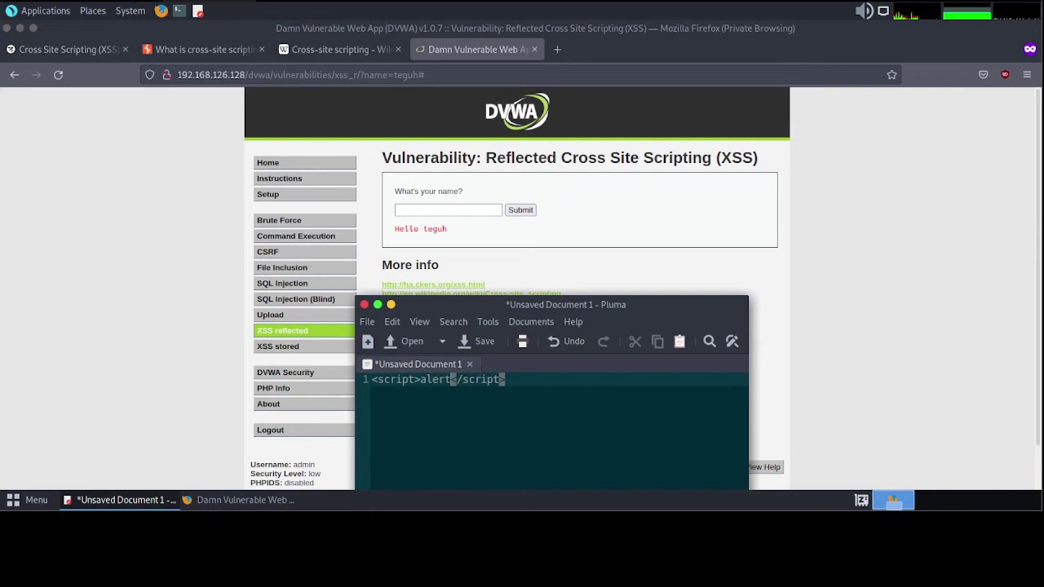
type("()")
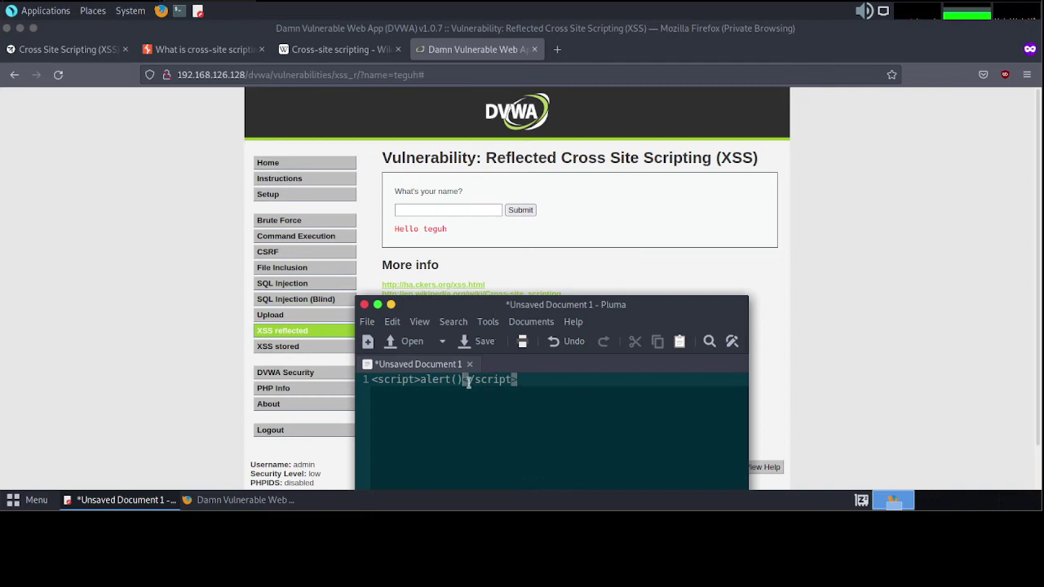
type(")")
type("\"")
type("\"")
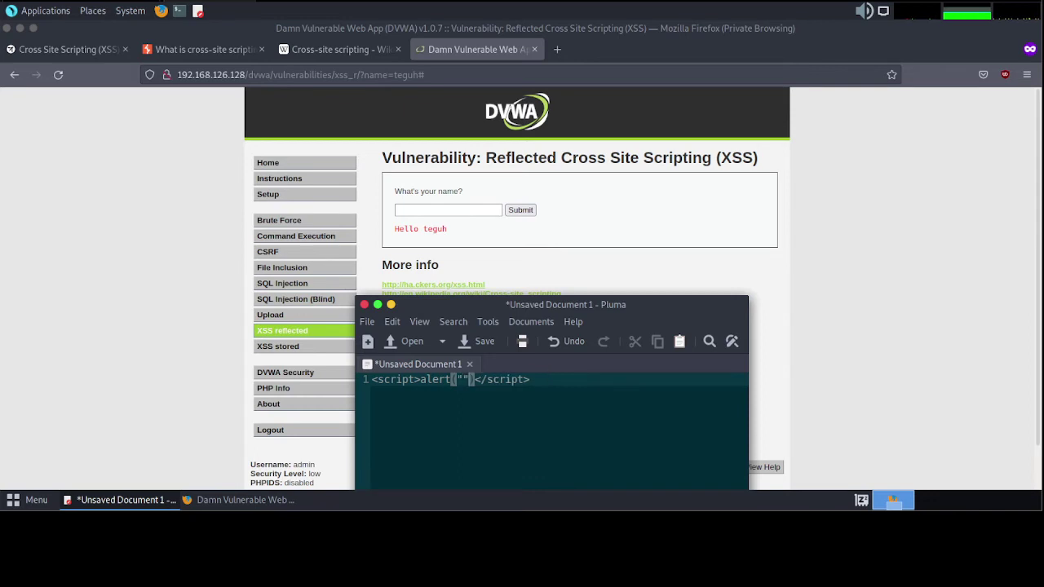
left_click(462, 379)
type("Anda ")
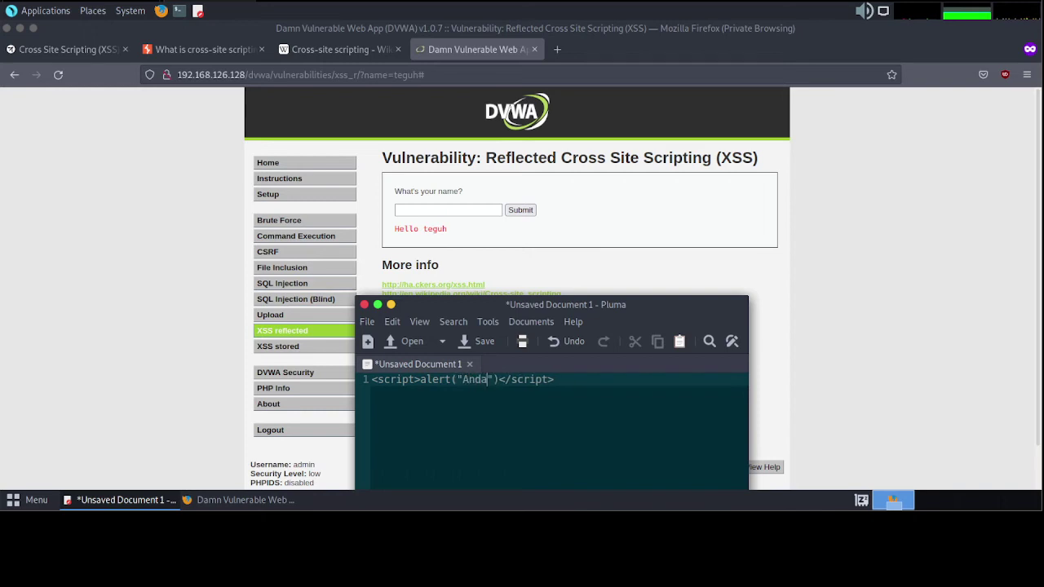
type("terkena ")
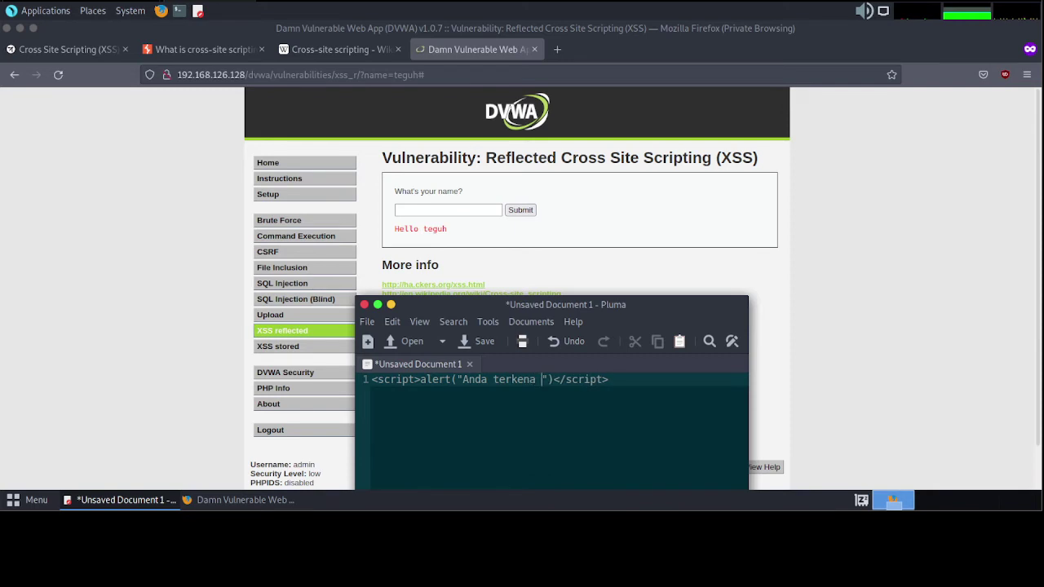
type("inject ")
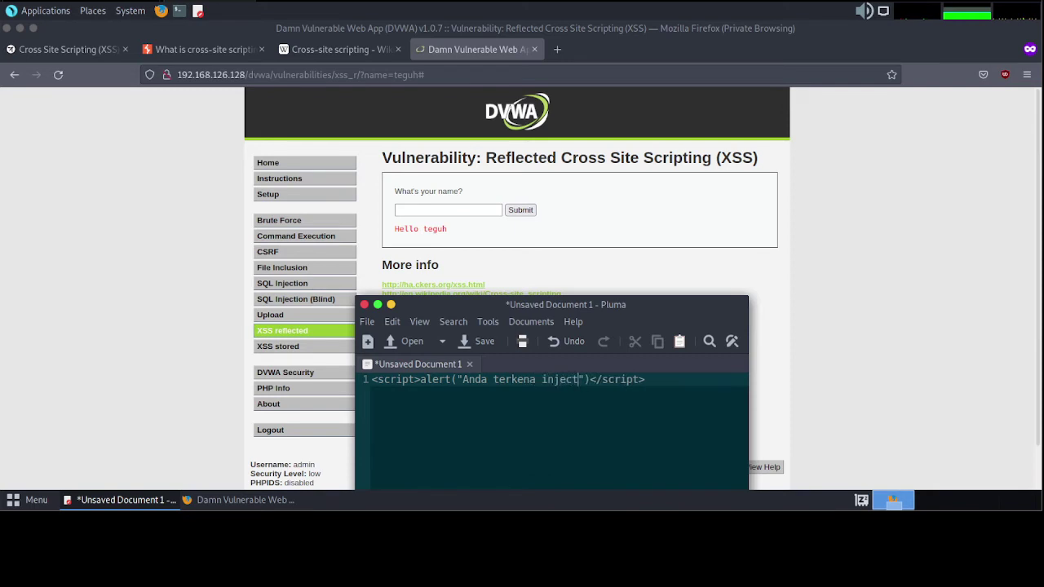
type("XSS")
- Copy the script line from Pluma and paste it into DVWA's name field
left_click(669, 381)
left_click_drag(669, 380, 364, 381)
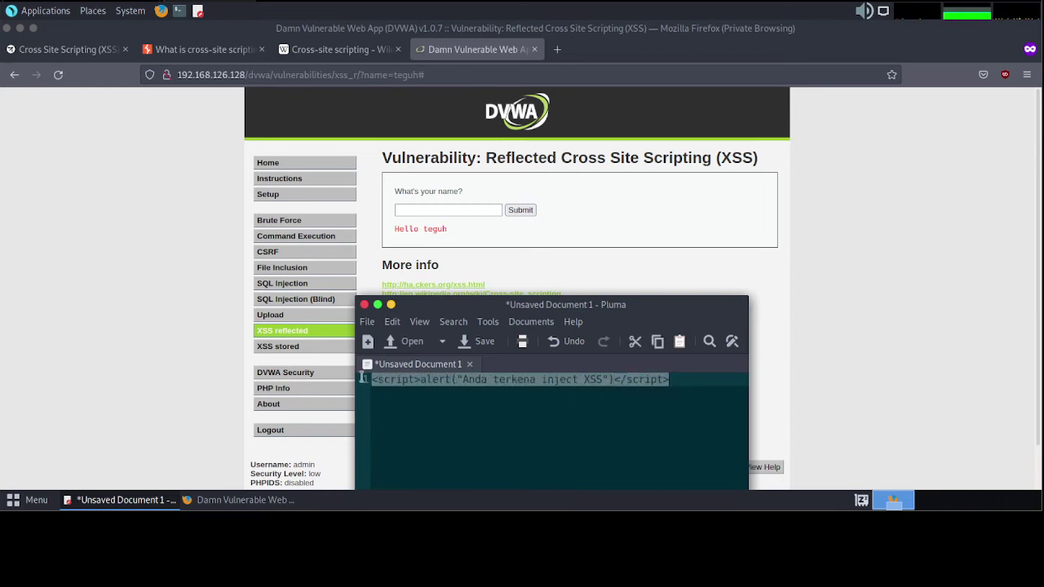
right_click(444, 391)
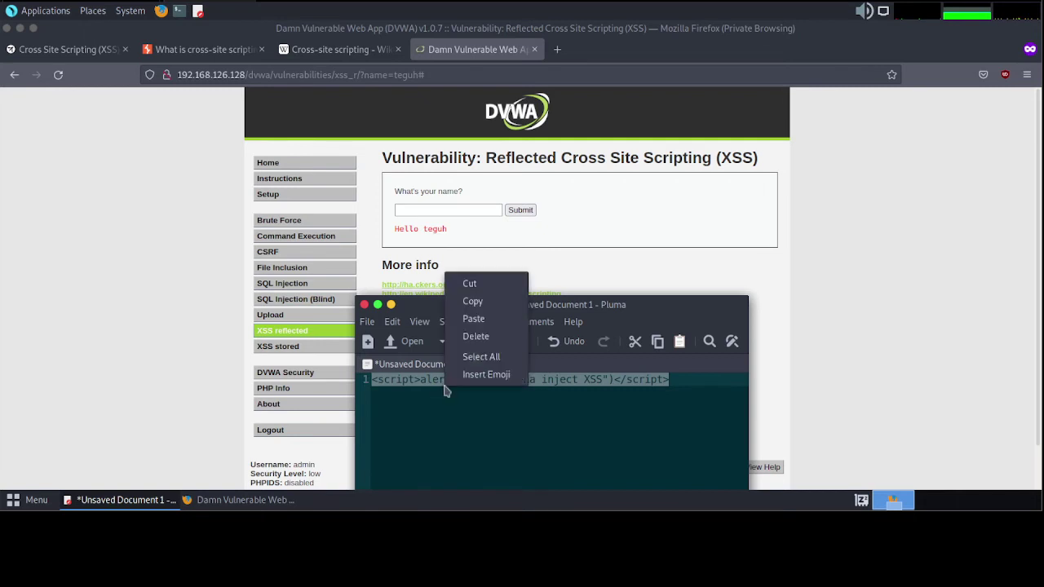
left_click(473, 302)
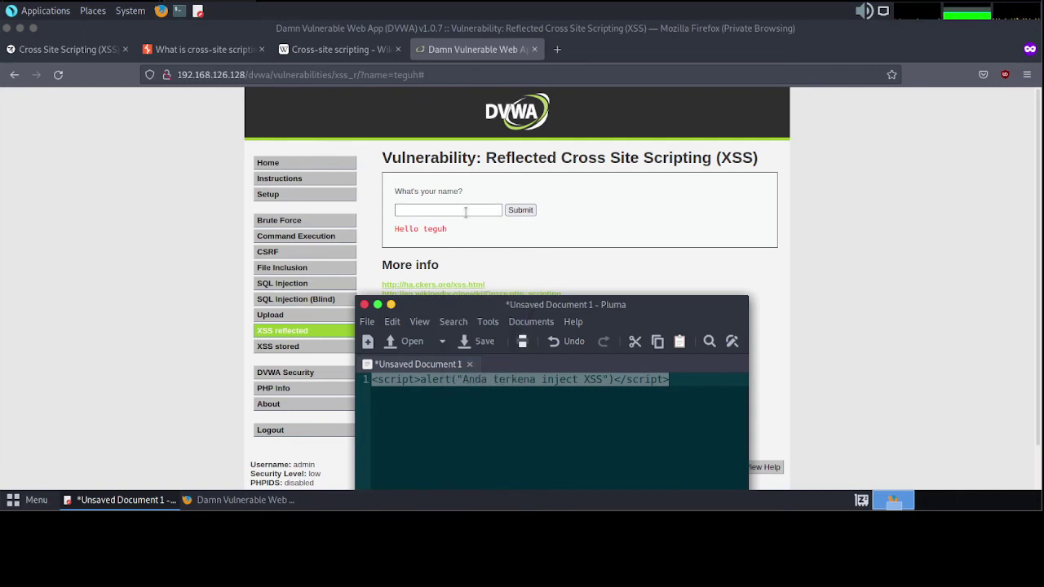
left_click(465, 210)
right_click(467, 214)
left_click(494, 294)
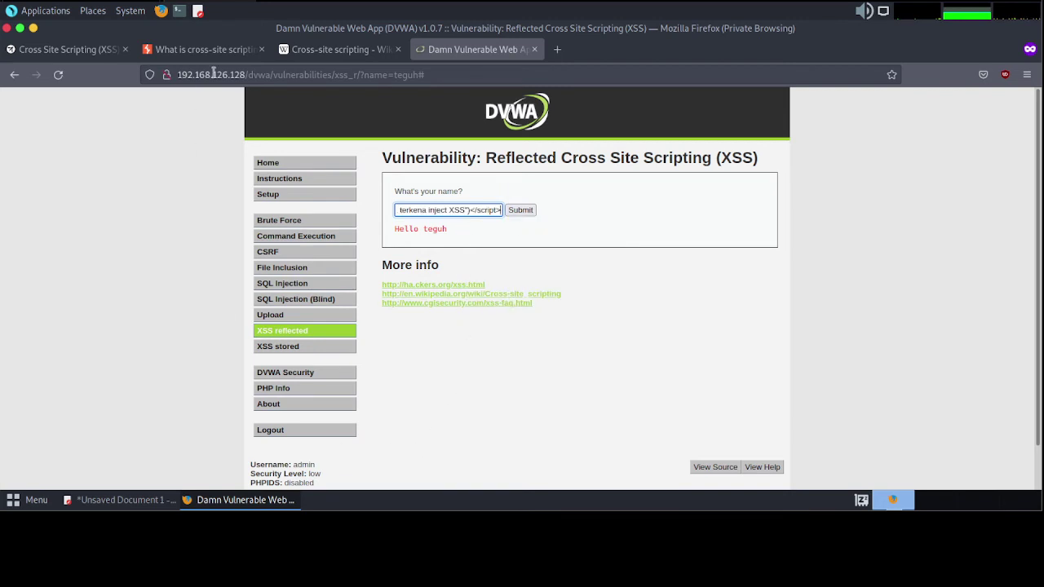
- Select the alert message text in Pluma, then return to the DVWA page
left_click(134, 501)
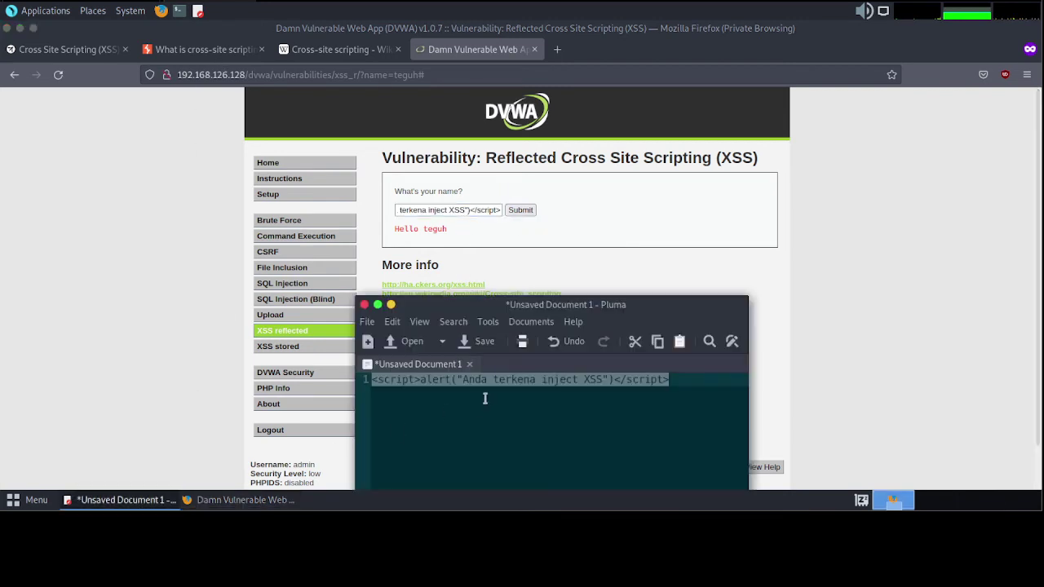
left_click(476, 380)
mouse_move(476, 380)
left_mouse_down()
mouse_move(463, 380)
mouse_move(589, 379)
left_mouse_up()
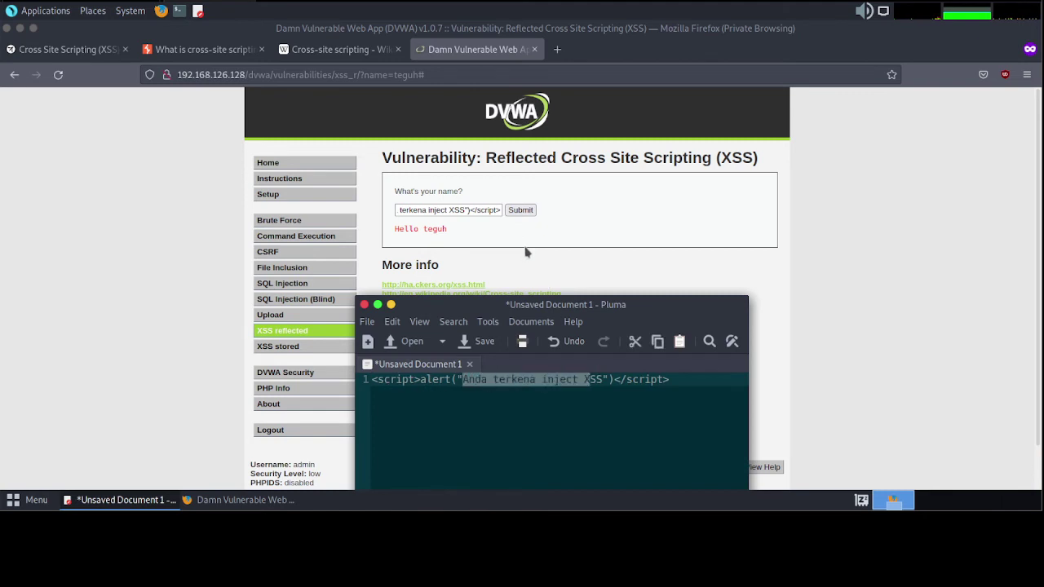
left_click(527, 247)
- Submit the payload, dismiss the 'Anda terkena inject XSS' alert, and select the URL's script portion
left_click(522, 211)
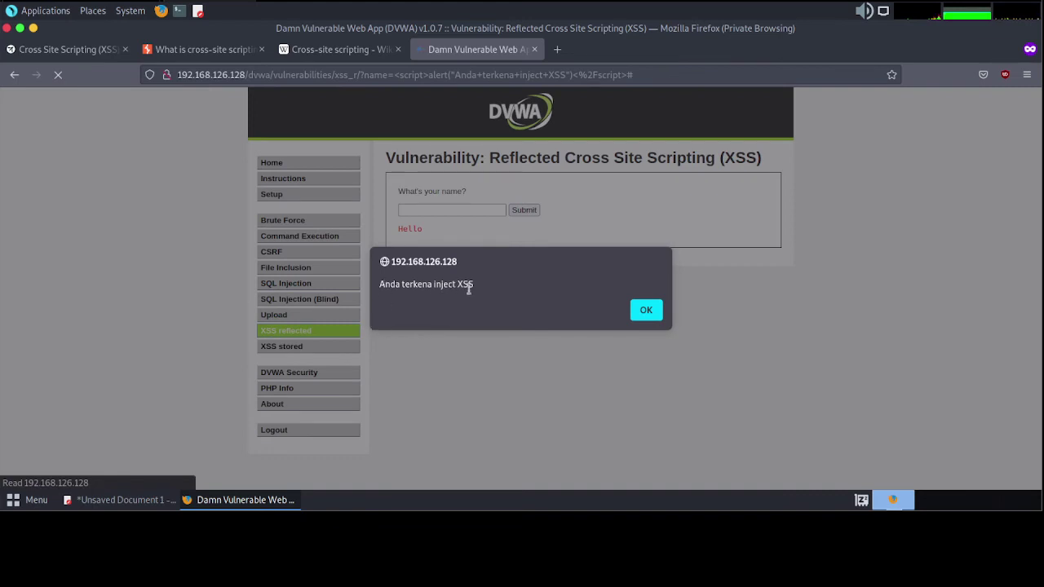
left_click(646, 312)
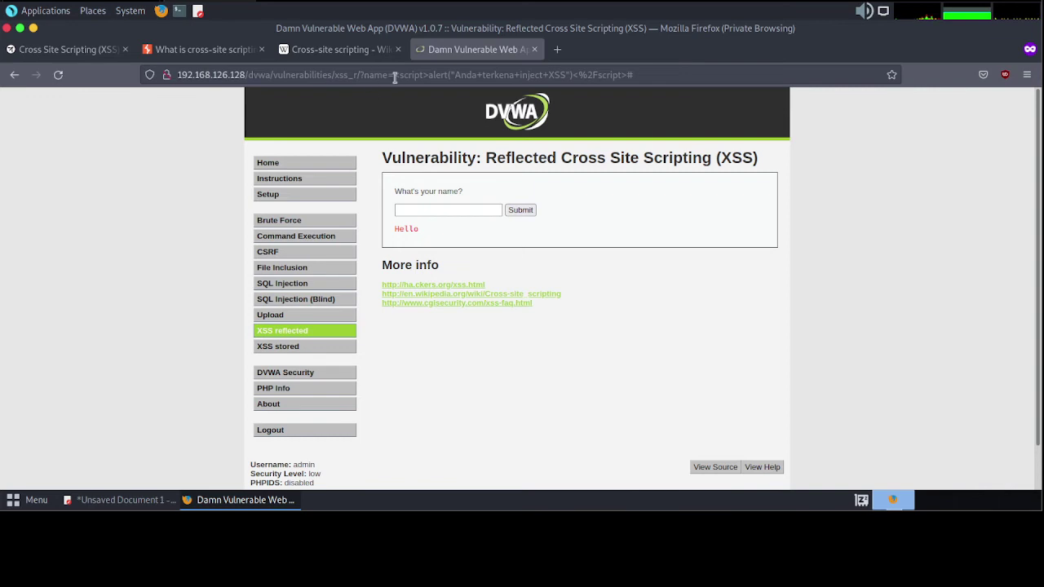
left_click_drag(394, 75, 633, 75)
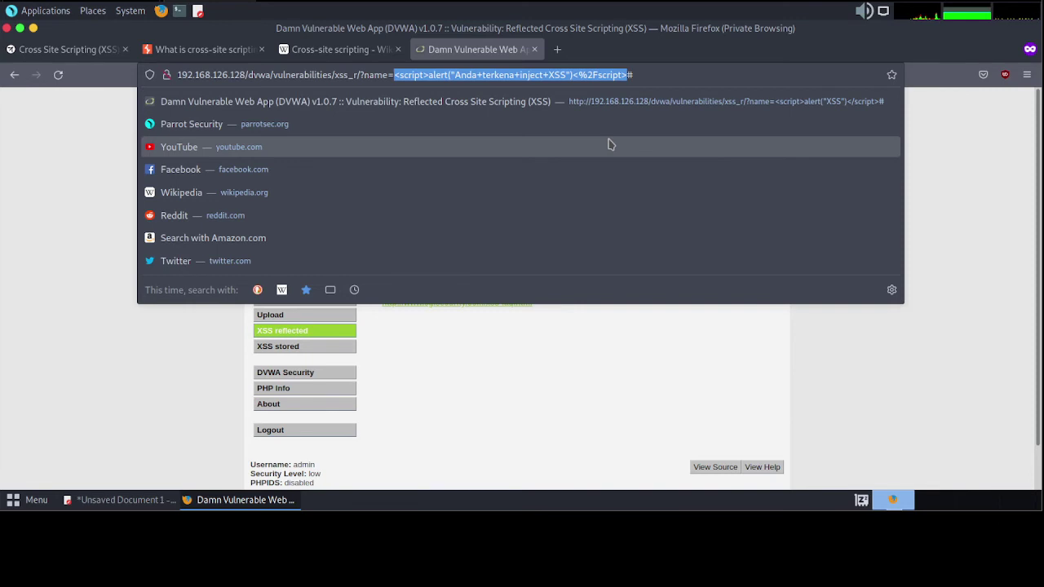
- Add a second line <script>alert("XSS")</script> below the first and select it
left_click(123, 500)
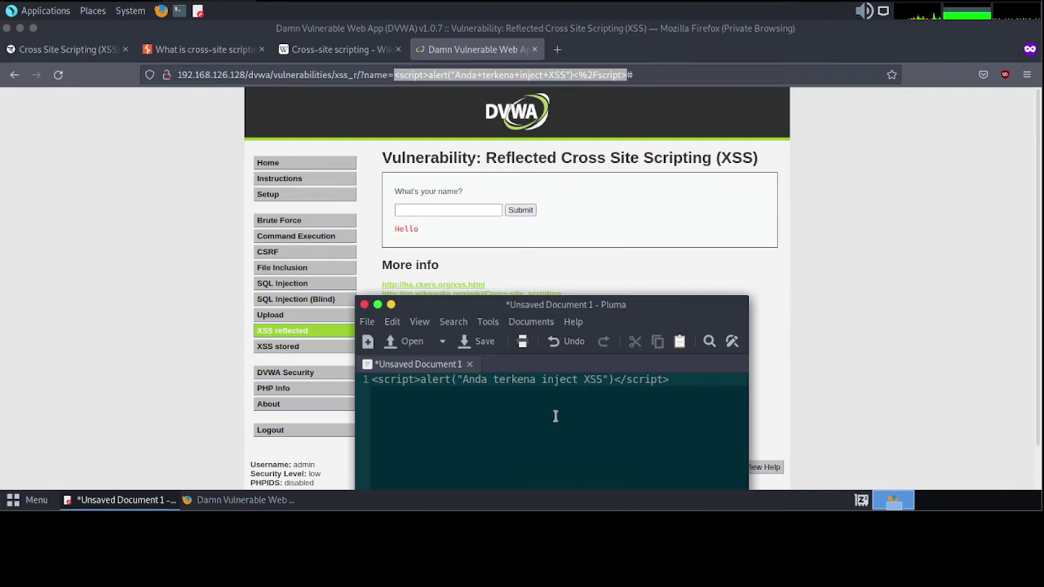
left_click_drag(689, 385, 373, 379)
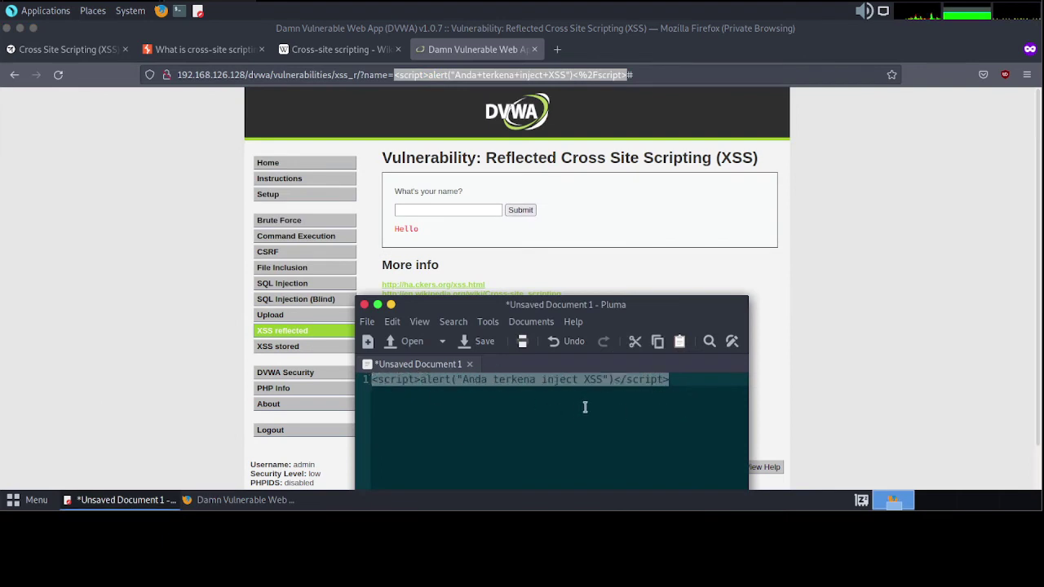
left_click(700, 382)
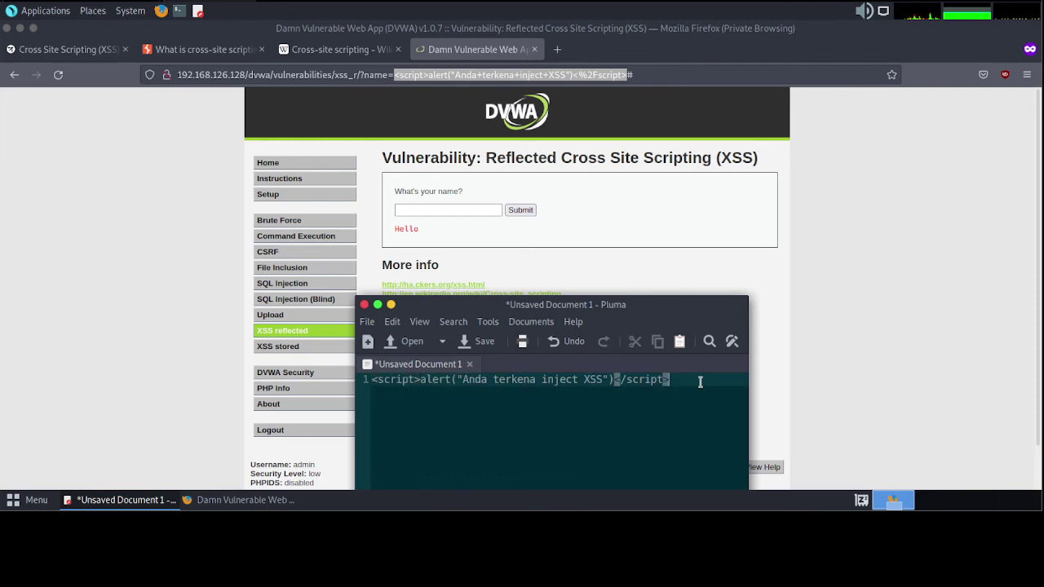
key("Return")
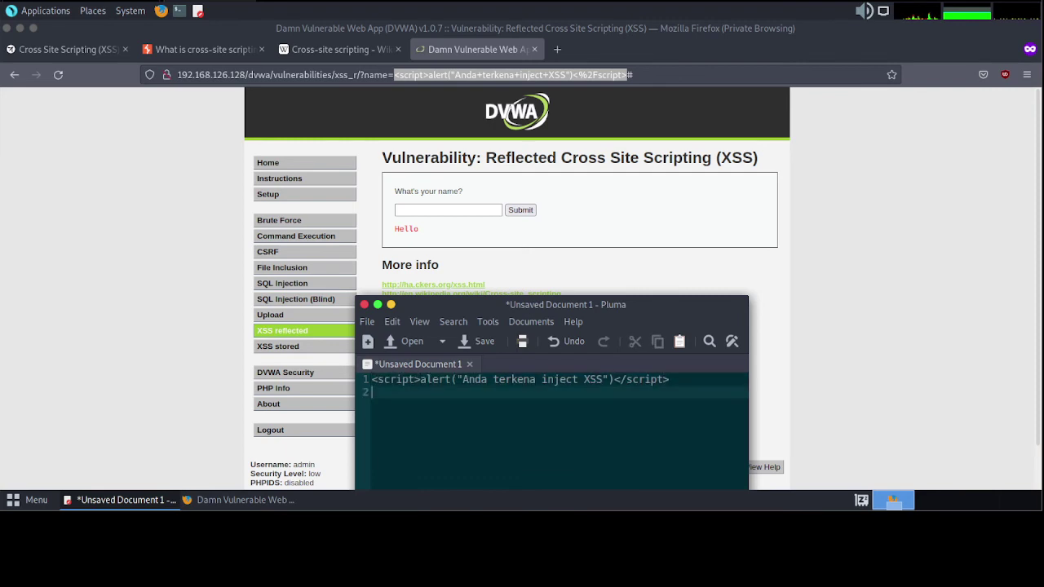
key("ctrl+v")
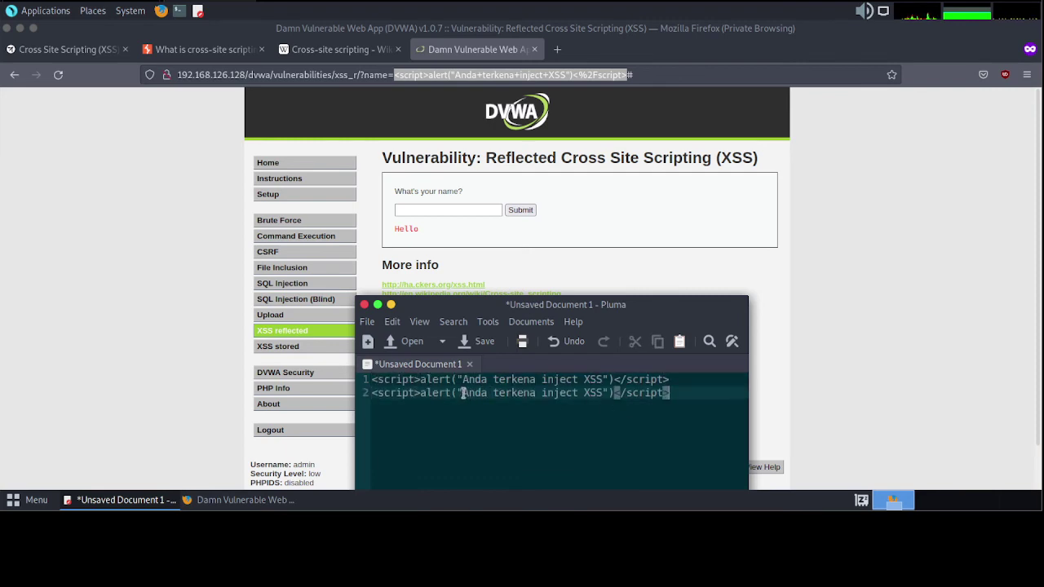
left_click_drag(461, 393, 589, 393)
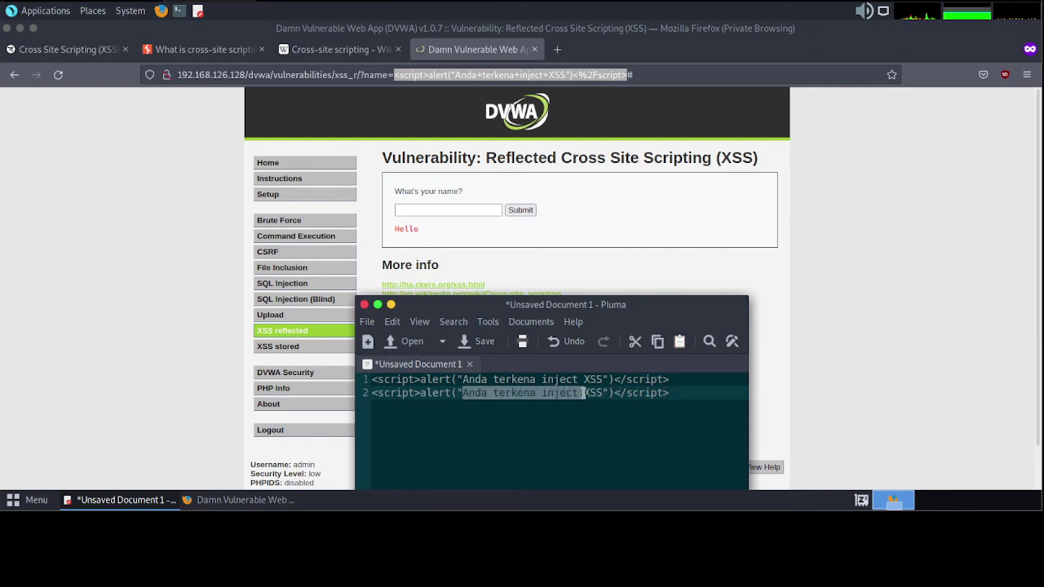
key("BackSpace")
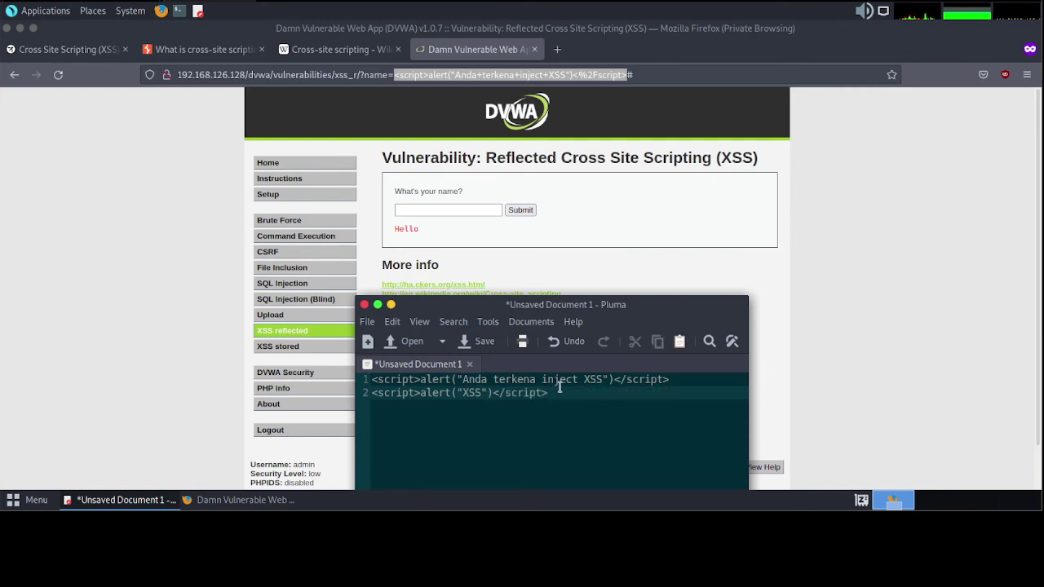
triple_click(403, 393)
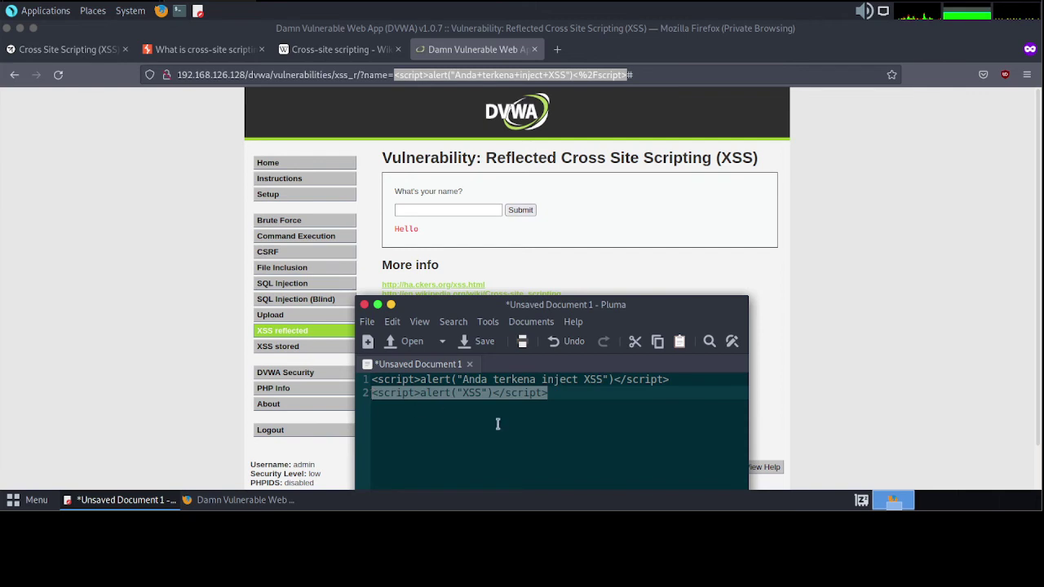
- Paste the XSS payload into the URL's name value, load it, and dismiss the XSS alert
right_click(408, 72)
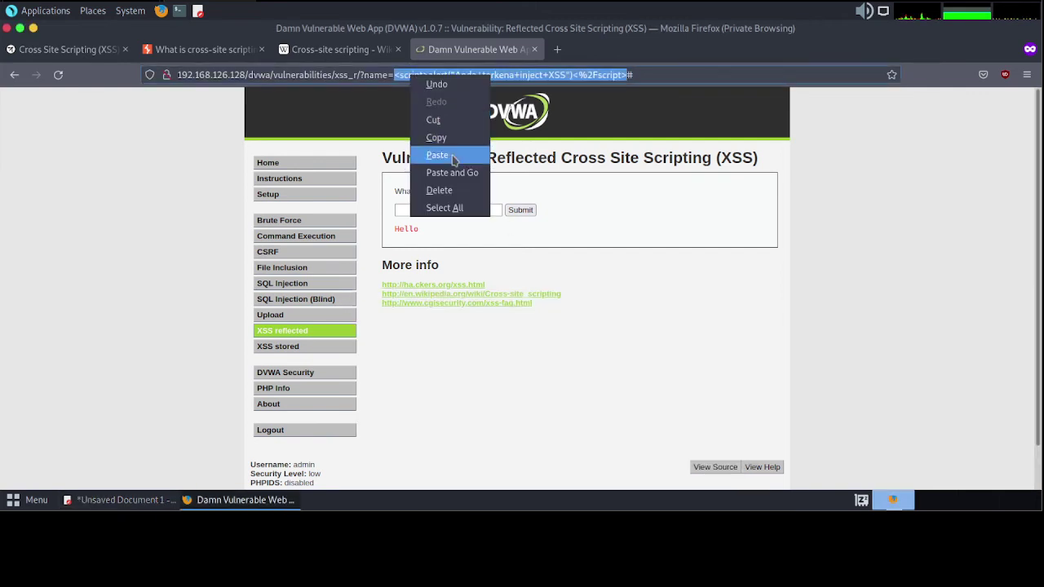
left_click(477, 155)
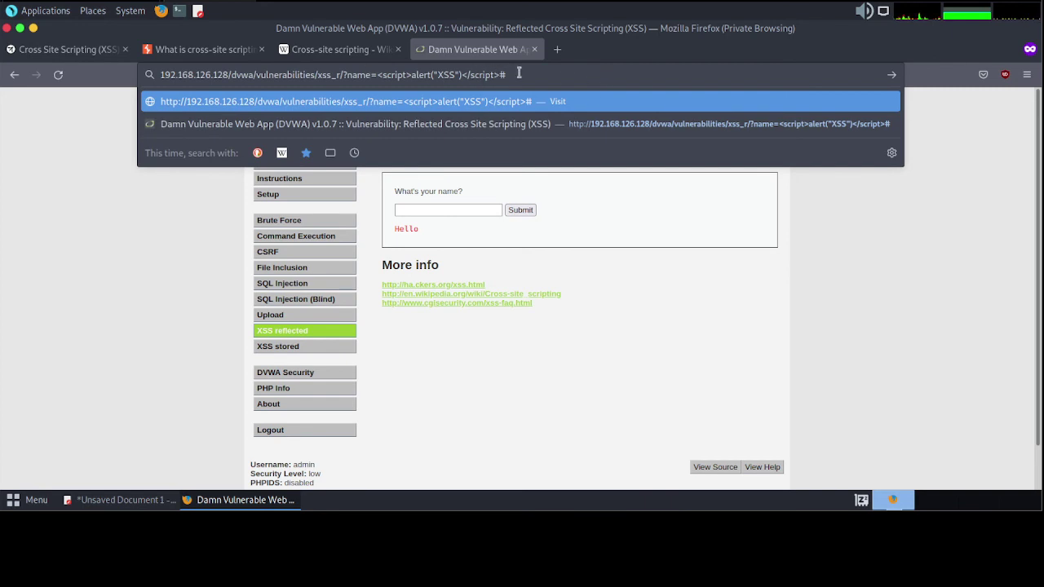
key("Return")
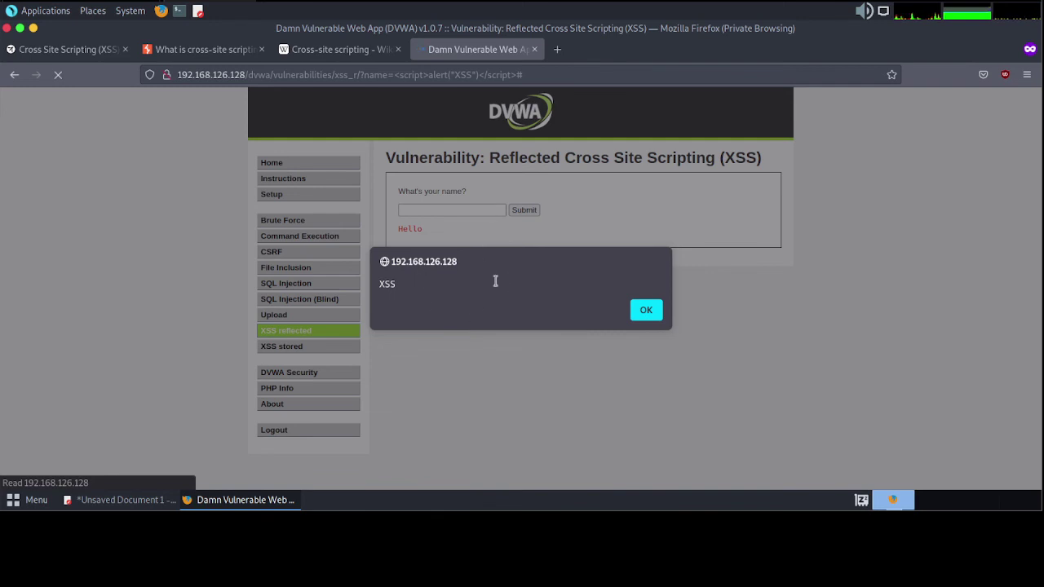
left_click(646, 311)
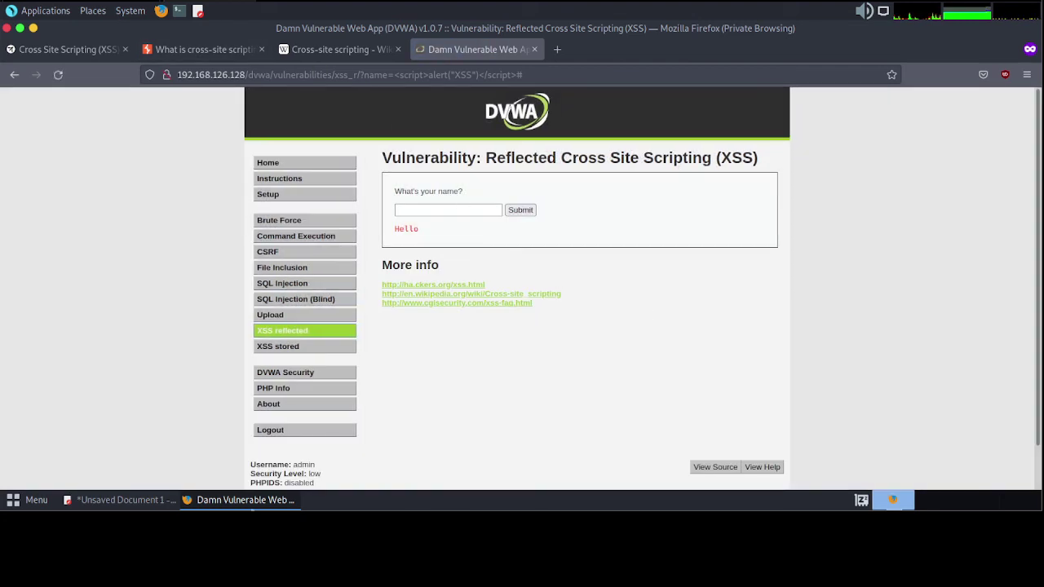
left_click(123, 500)
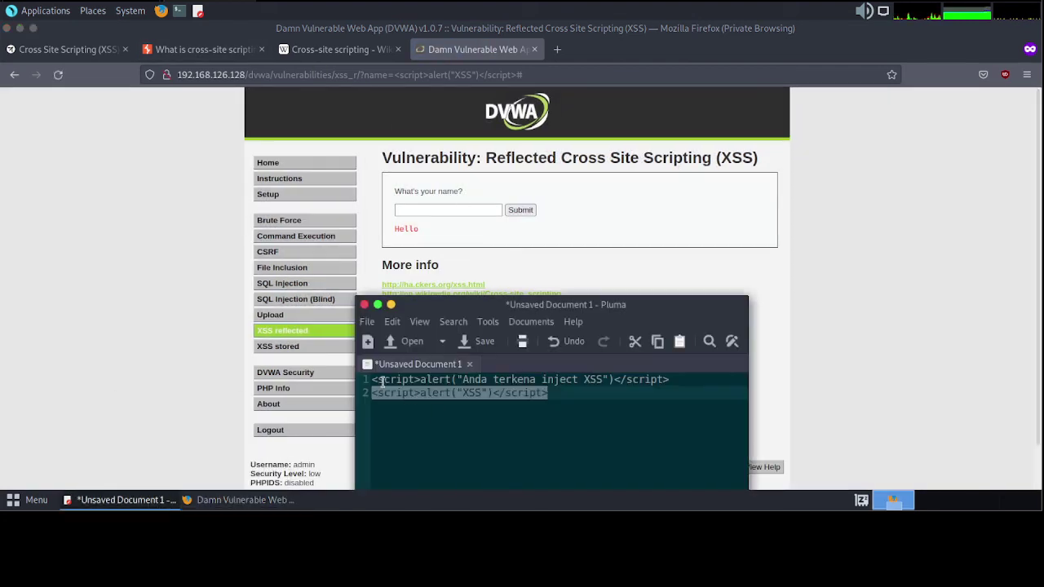
left_click_drag(373, 380, 590, 381)
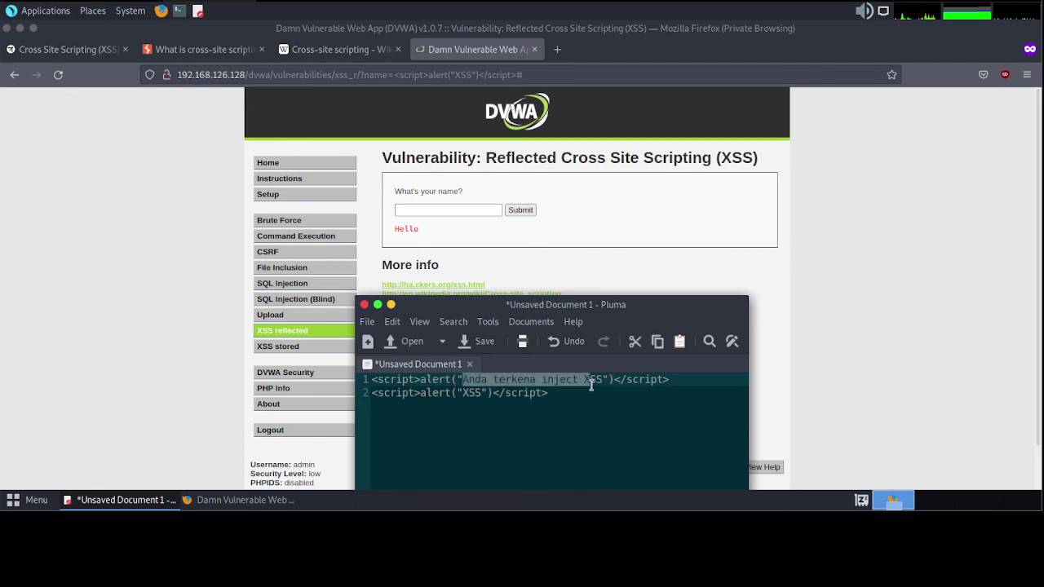
left_click(592, 412)
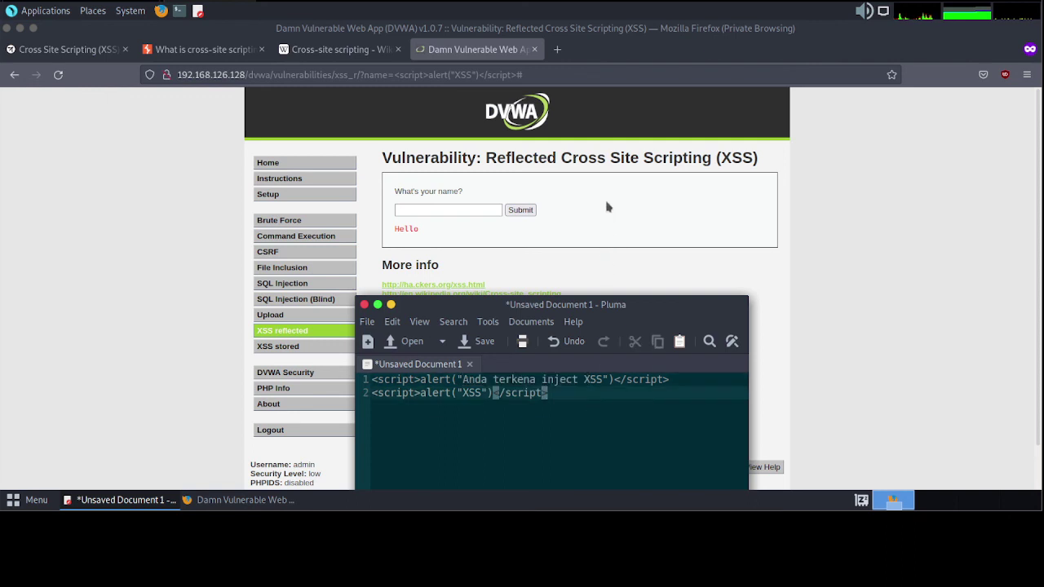
left_click_drag(669, 379, 373, 380)
left_click(674, 230)
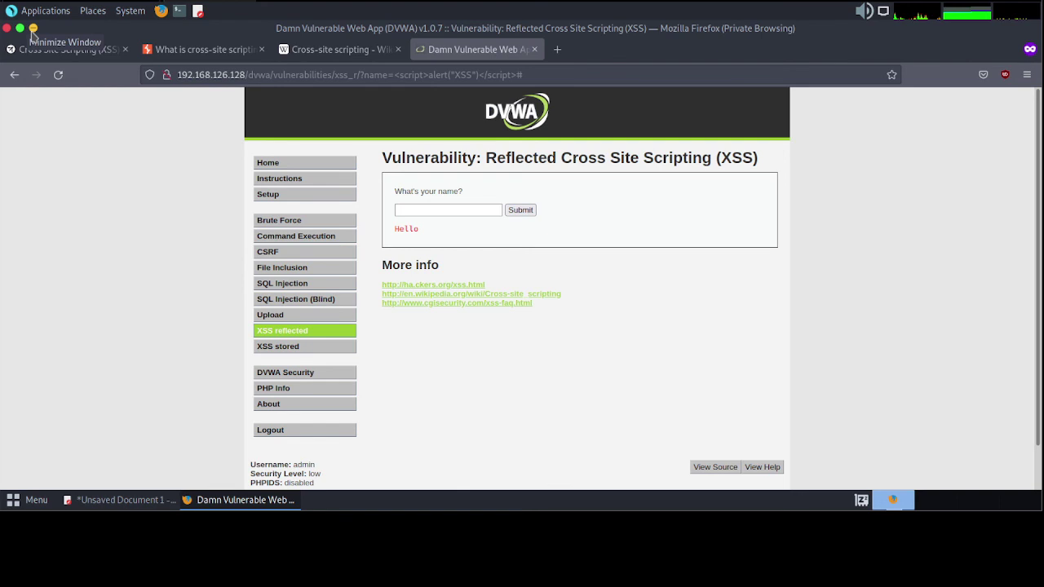
- Minimize Firefox and the Pluma editor to reveal the bare Parrot OS desktop
left_click(32, 29)
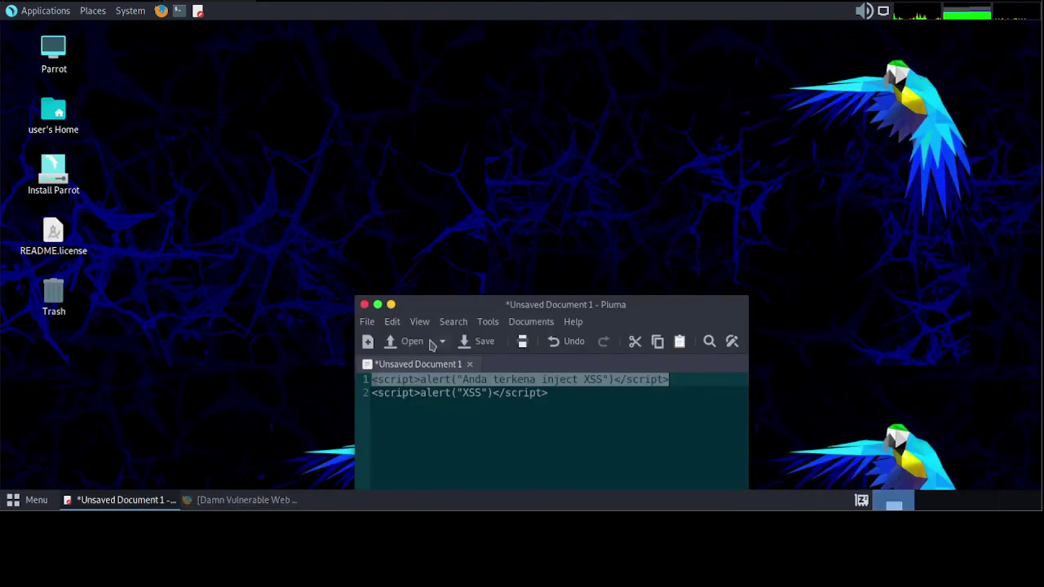
left_click(391, 306)
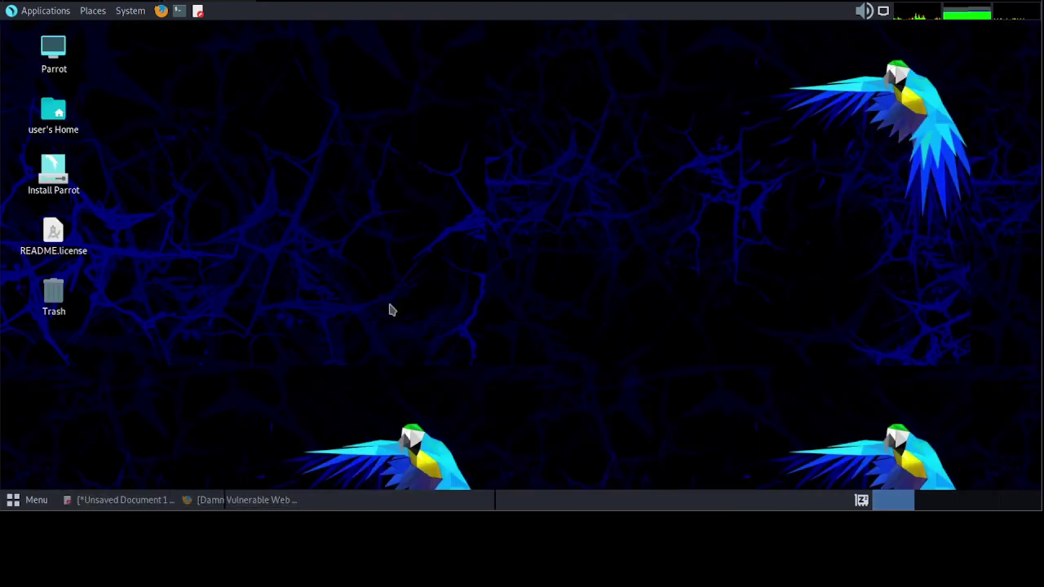